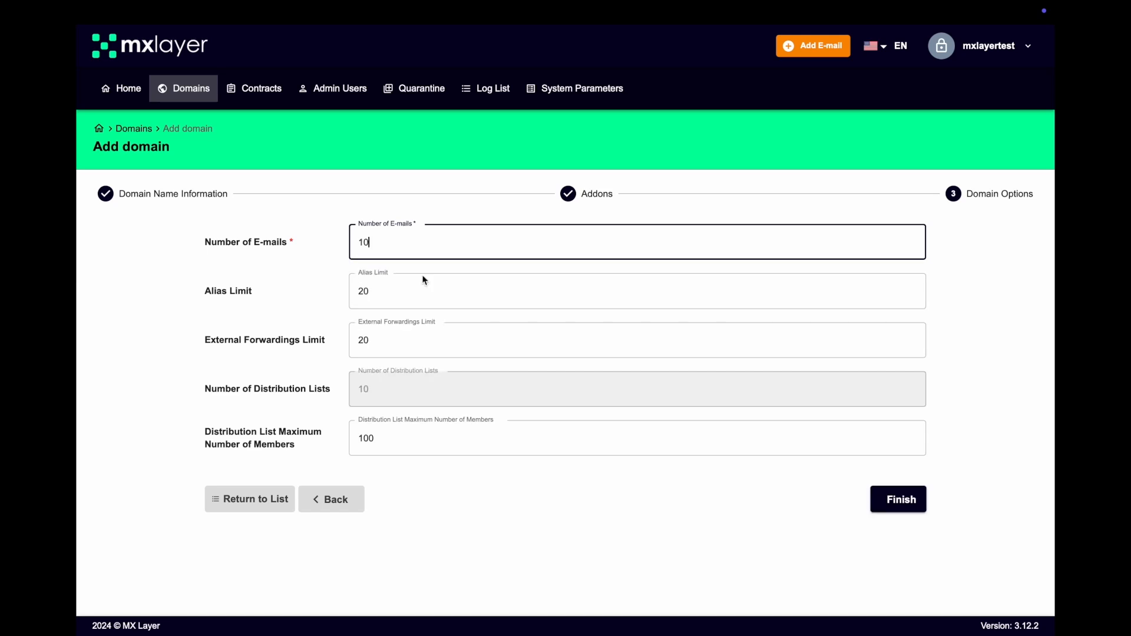
- Finish creating example.com with a 10-account limit and expand its Security settings
left_click(910, 500)
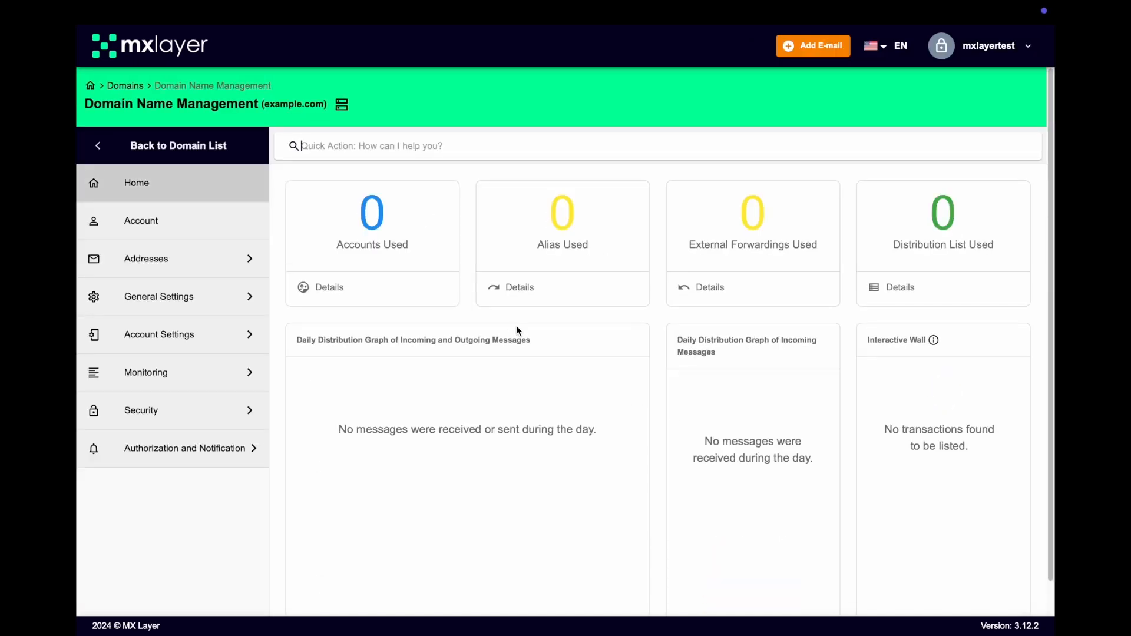
left_click(177, 409)
scroll(217, 477, "down", 7)
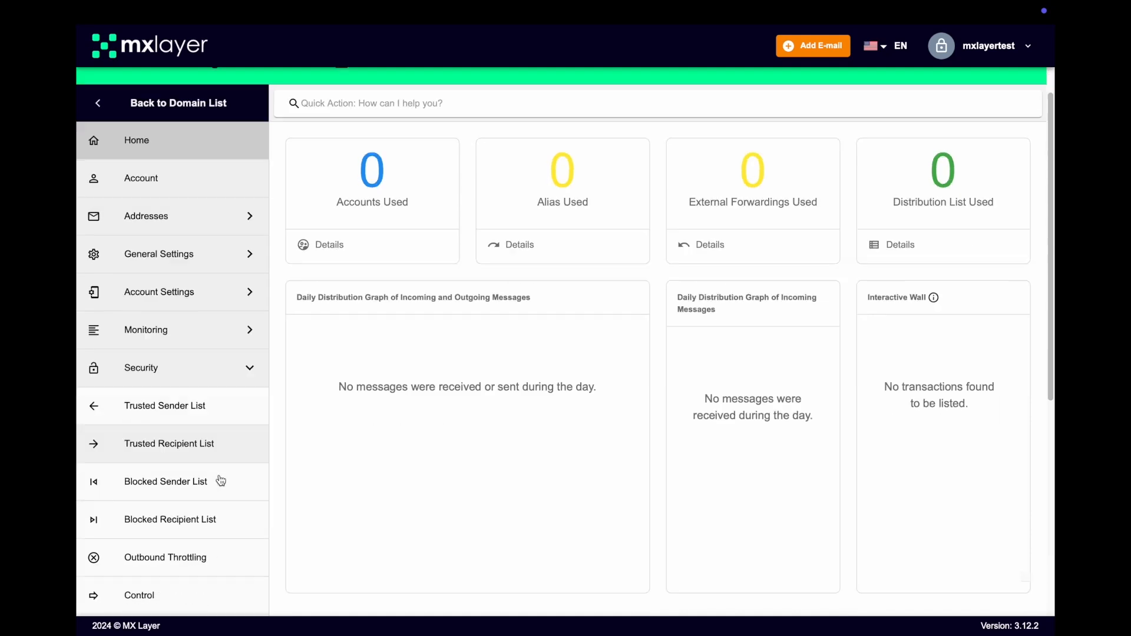
- Set example.com's account control management to Callout in Transport Settings
left_click(194, 486)
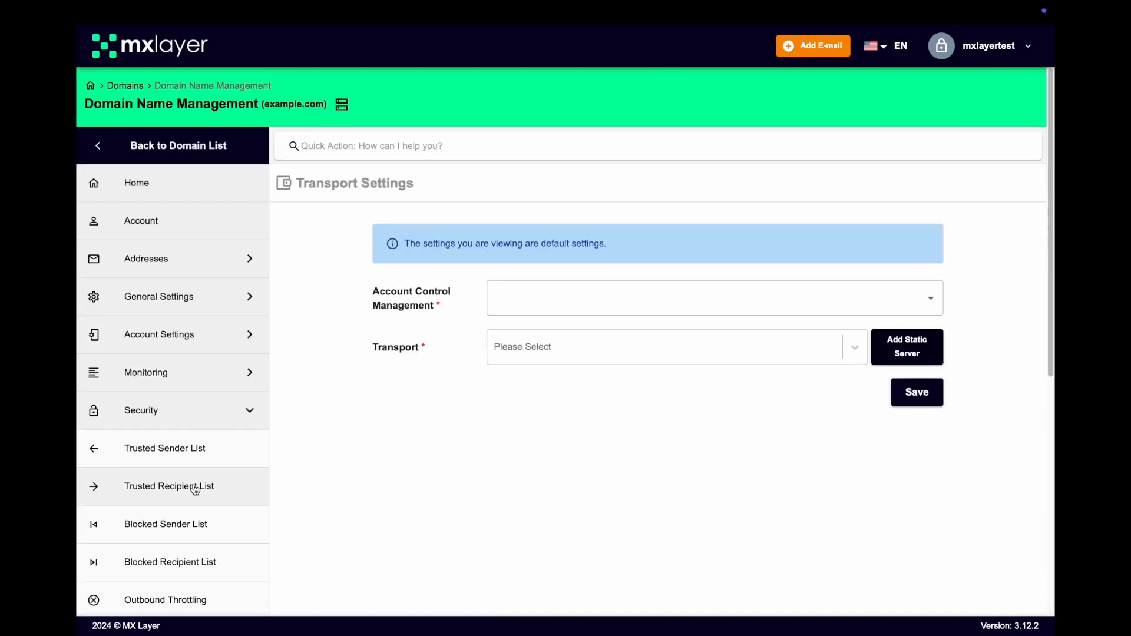
left_click(562, 303)
left_click(518, 300)
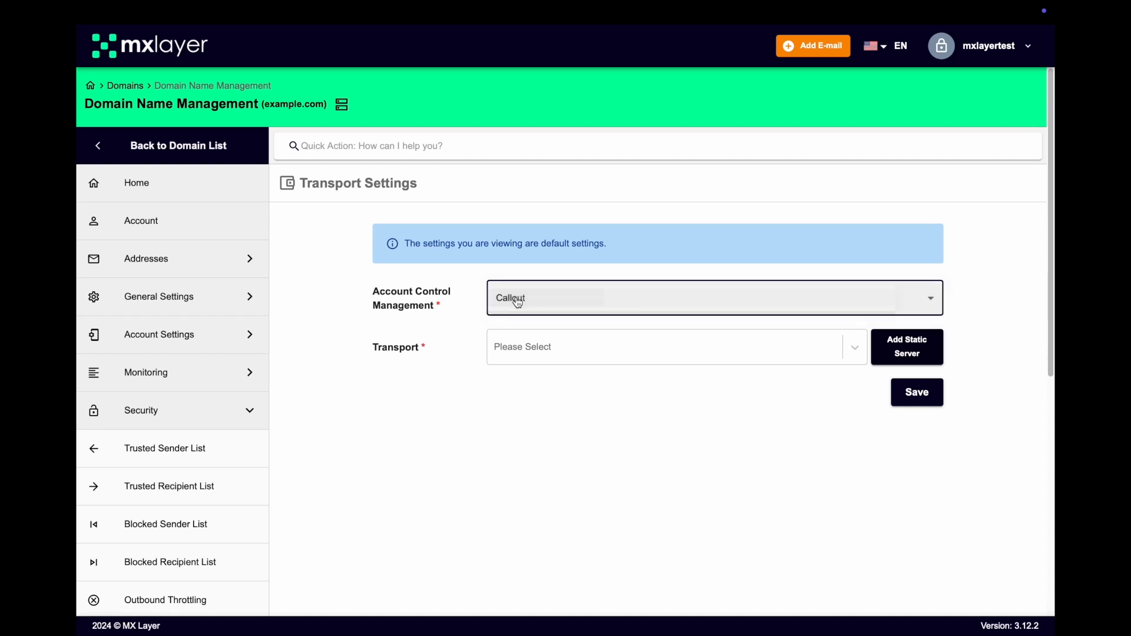
left_click(582, 354)
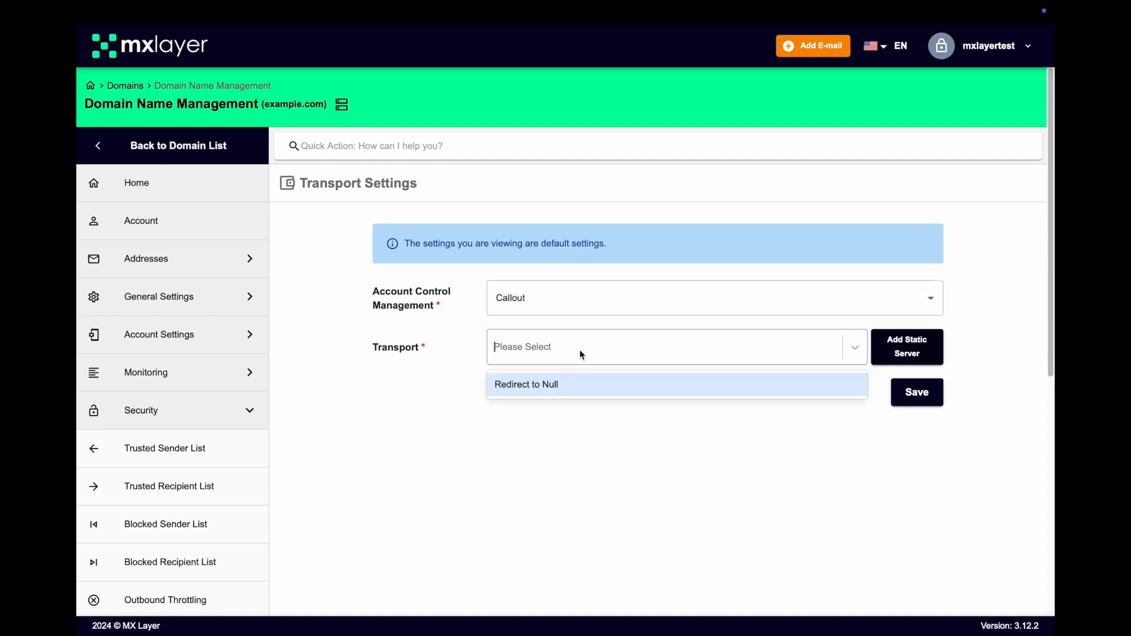
left_click(642, 346)
- Start a new static transport server using mail.example.com's IP 77.92.137.234 copied from DNS
left_click(907, 353)
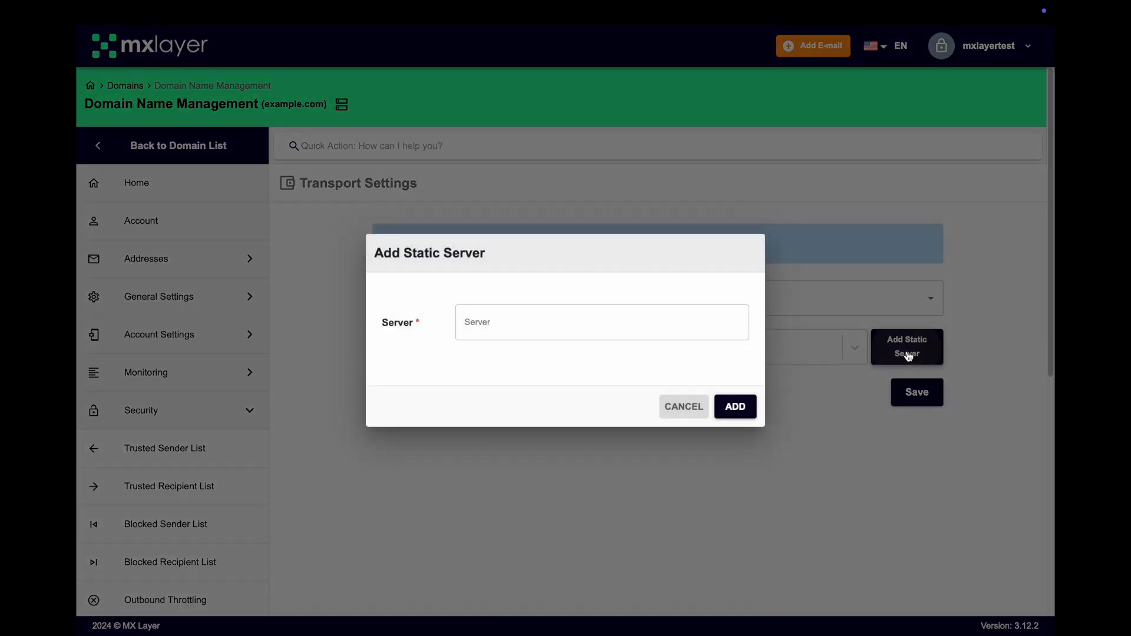
left_click(563, 319)
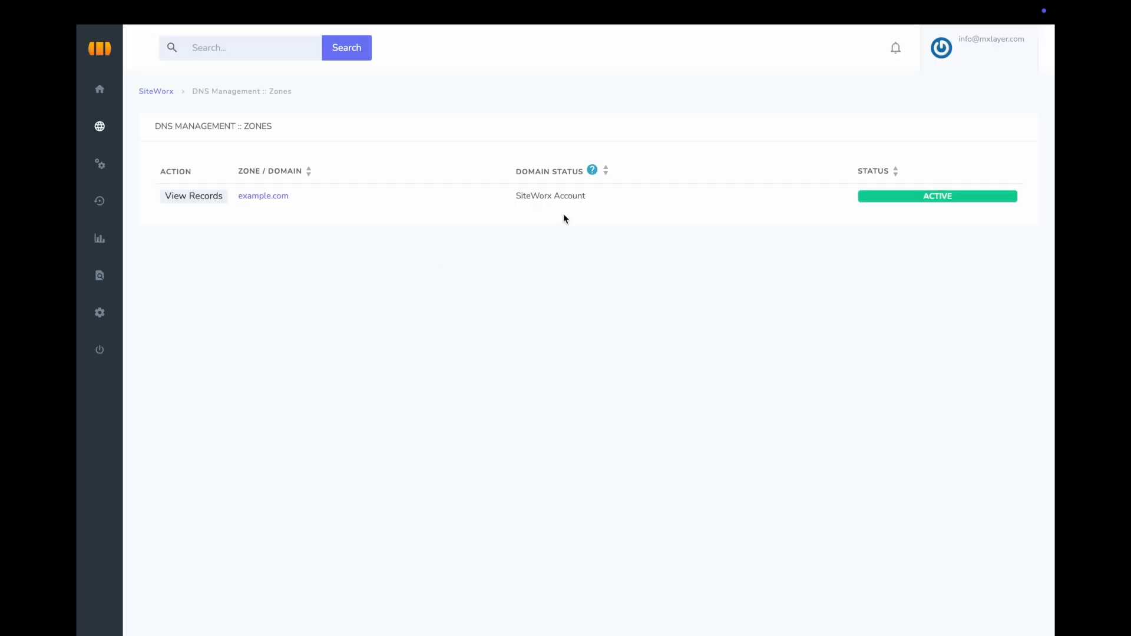
left_click(267, 196)
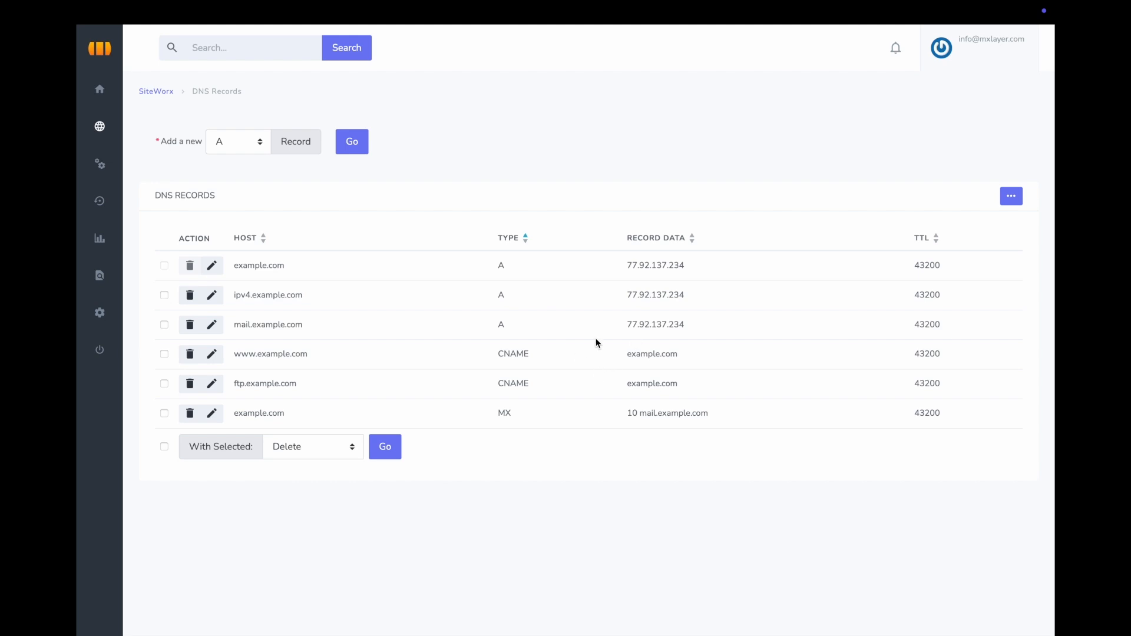
left_click_drag(628, 324, 686, 324)
key("ctrl+c")
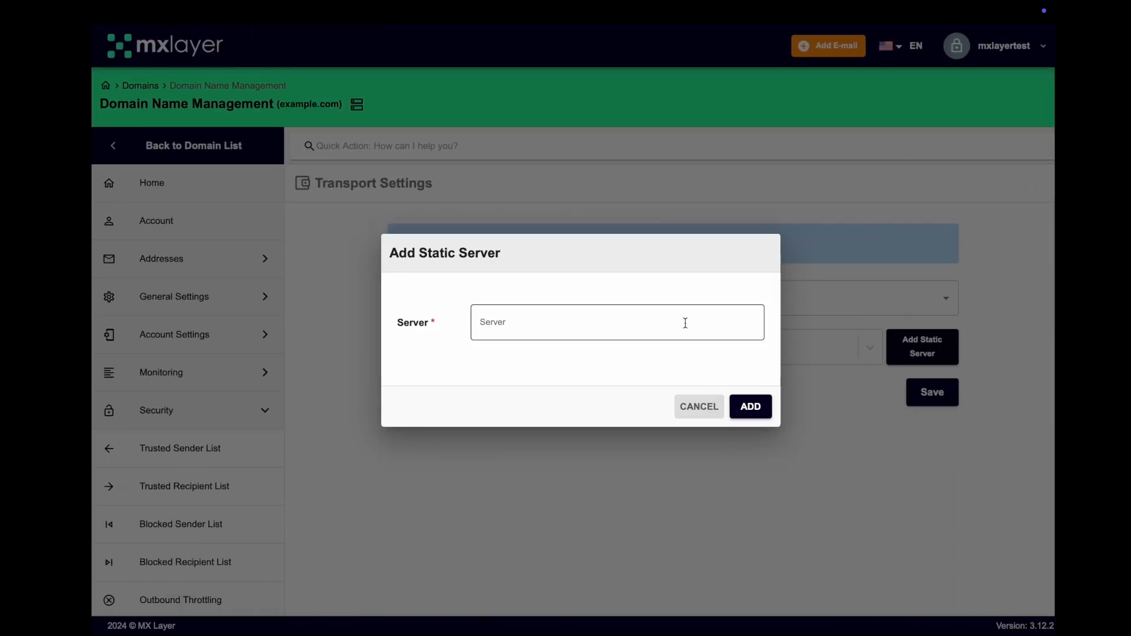
left_click(542, 327)
key("ctrl+v")
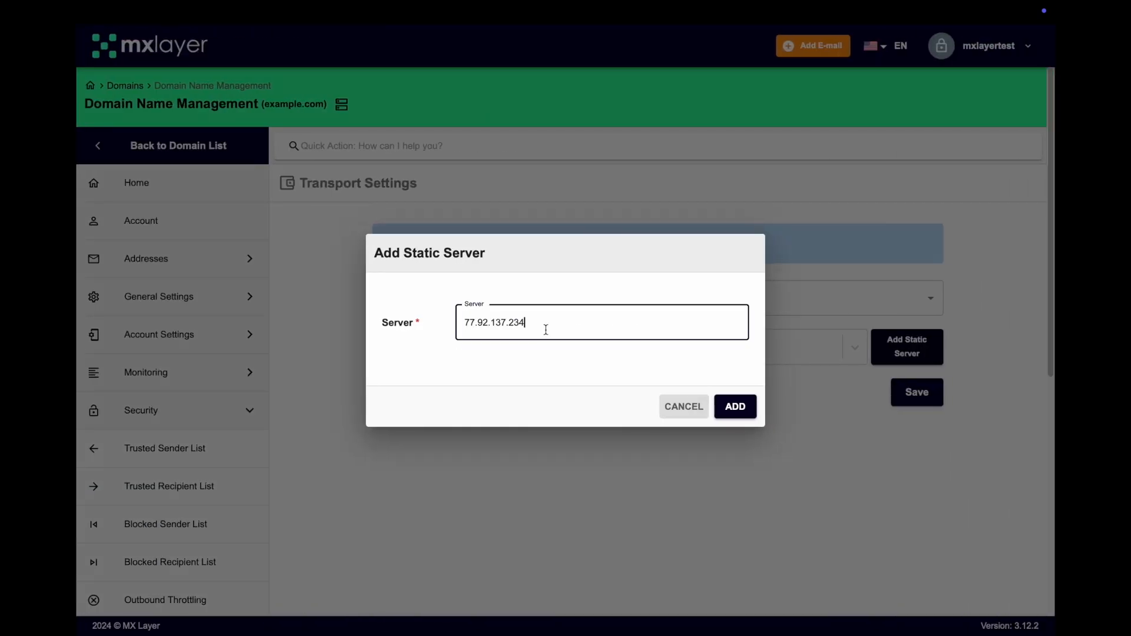
- Add static server 77.92.137.234 and save the Callout transport settings
left_click(737, 413)
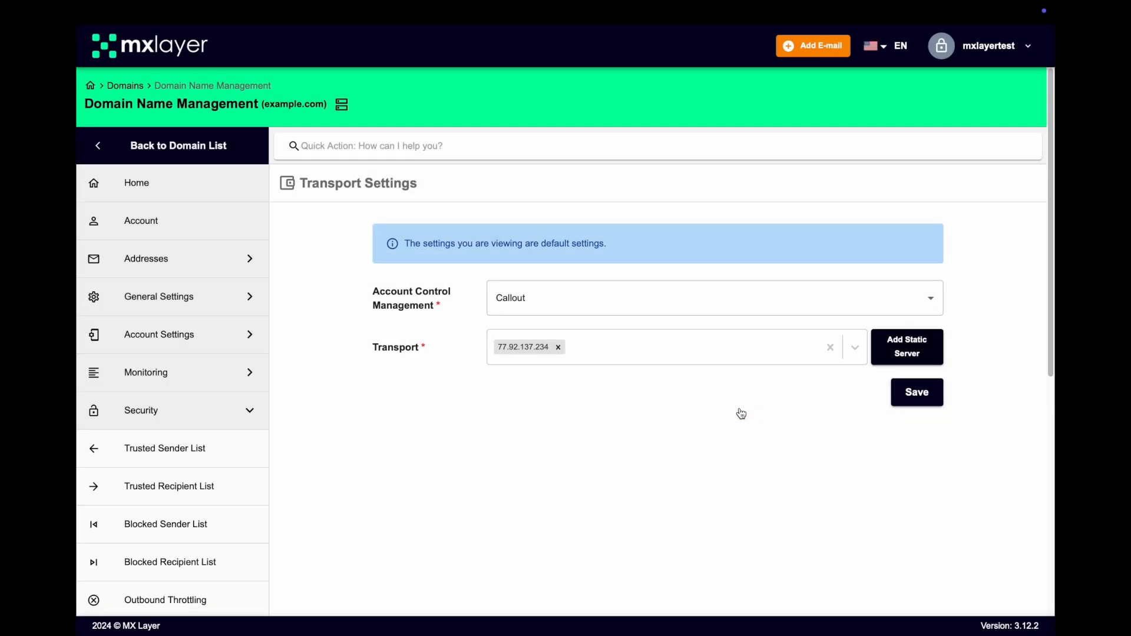
left_click(917, 393)
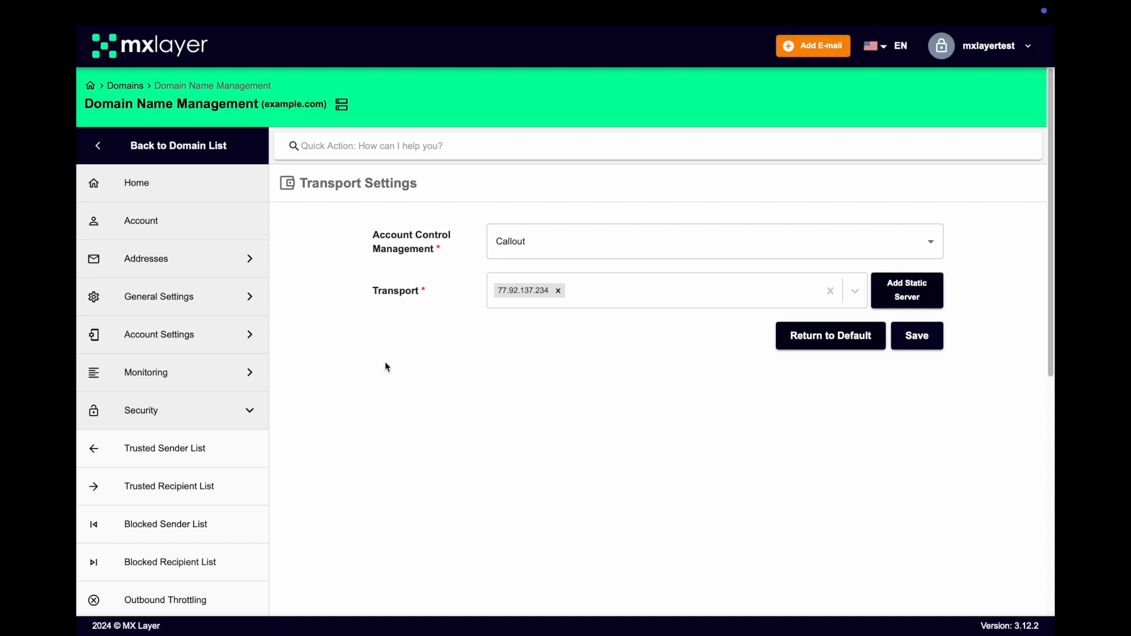
left_click(190, 294)
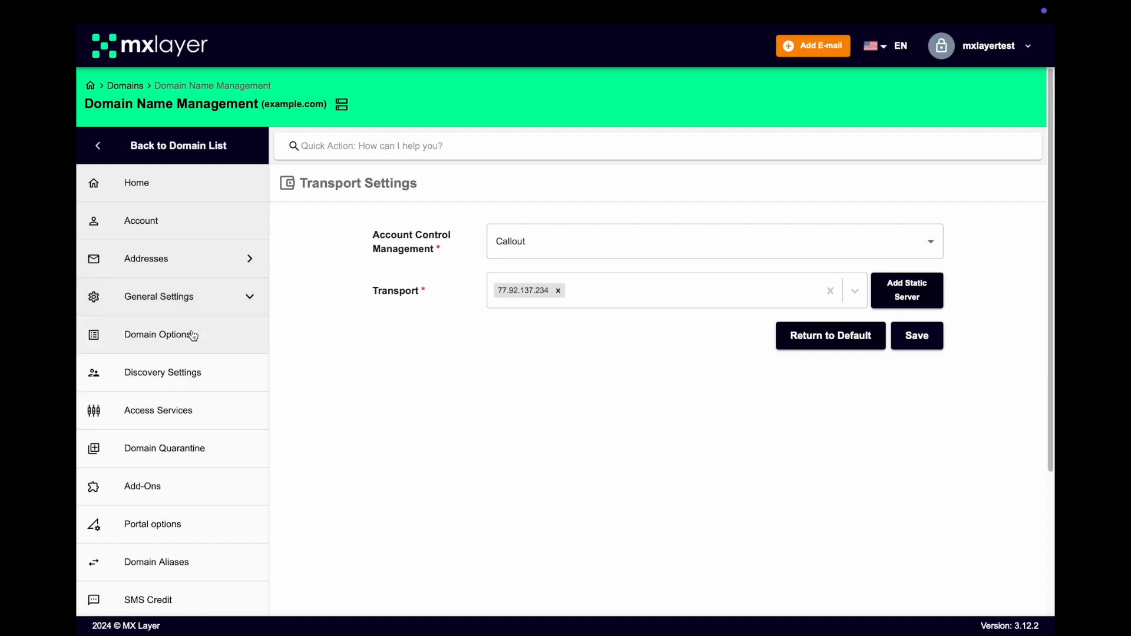
- Create the active domain alias examplecom.onmxl.com for example.com
left_click(187, 576)
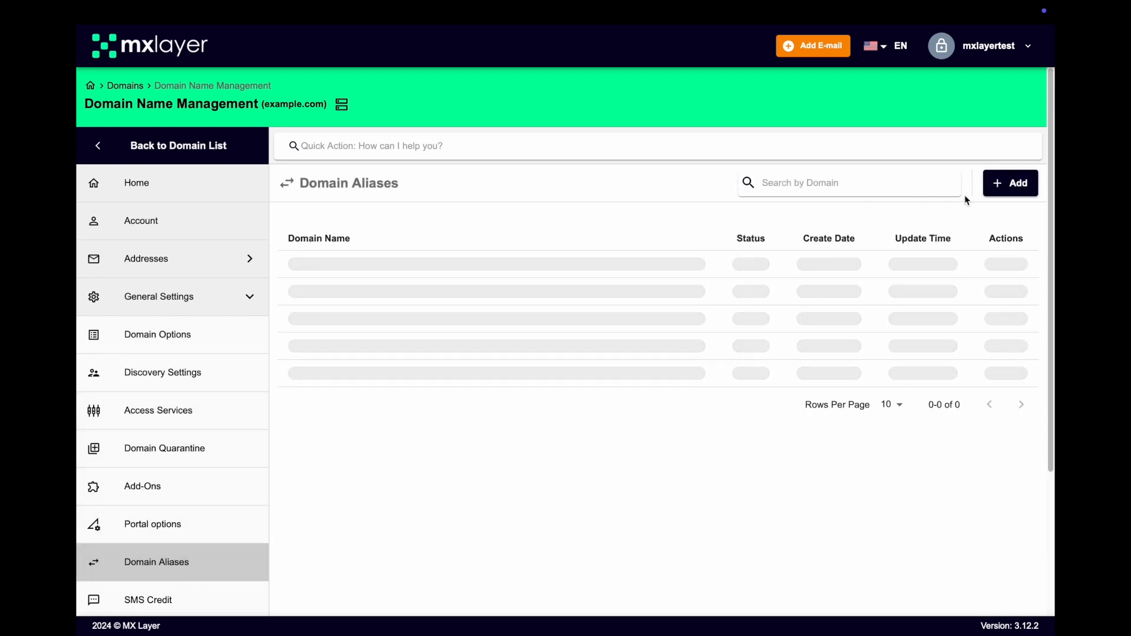
left_click(1004, 186)
left_click(613, 270)
type("examplecom.onmxl.com")
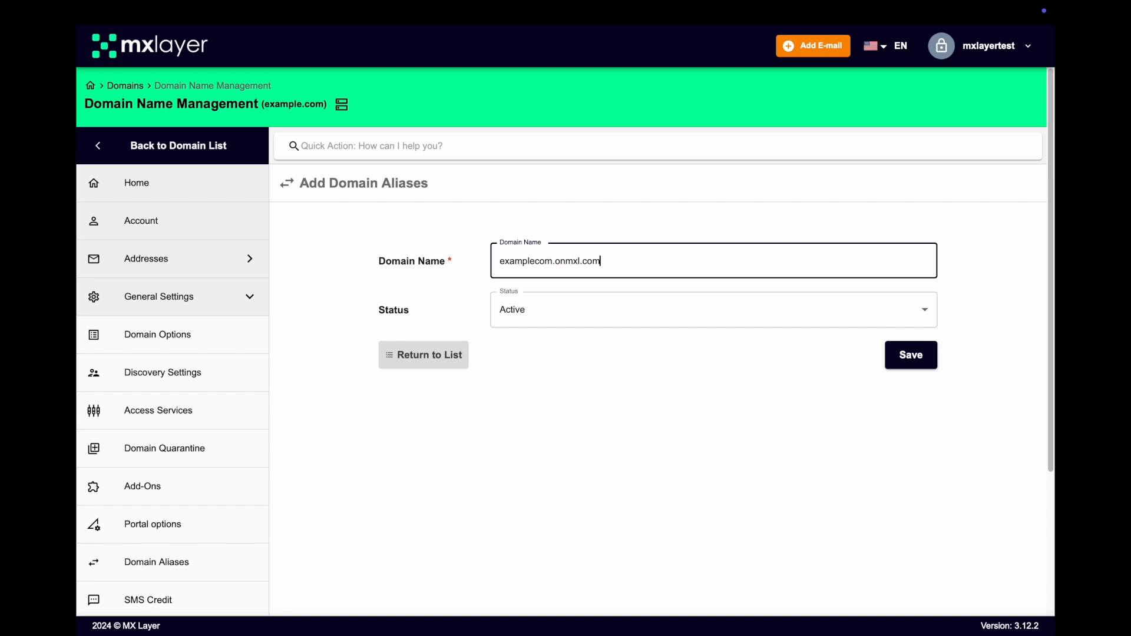
left_click(918, 358)
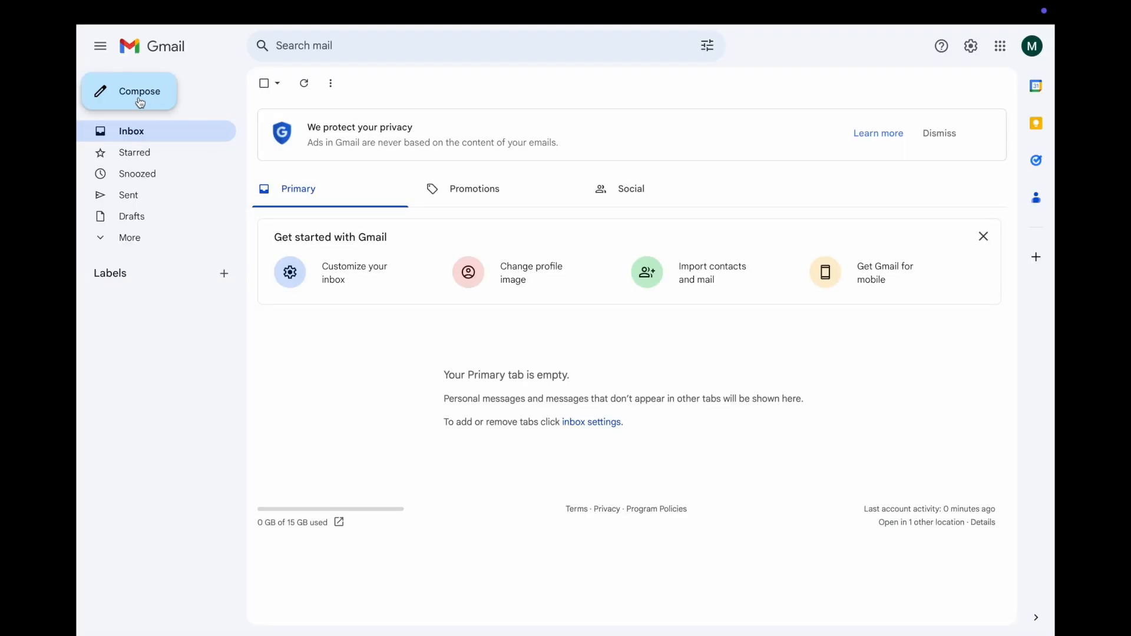
- Send 'Test Email' with body 'This is a test email' to a recipient on examplecom.onmxl.com
left_click(140, 103)
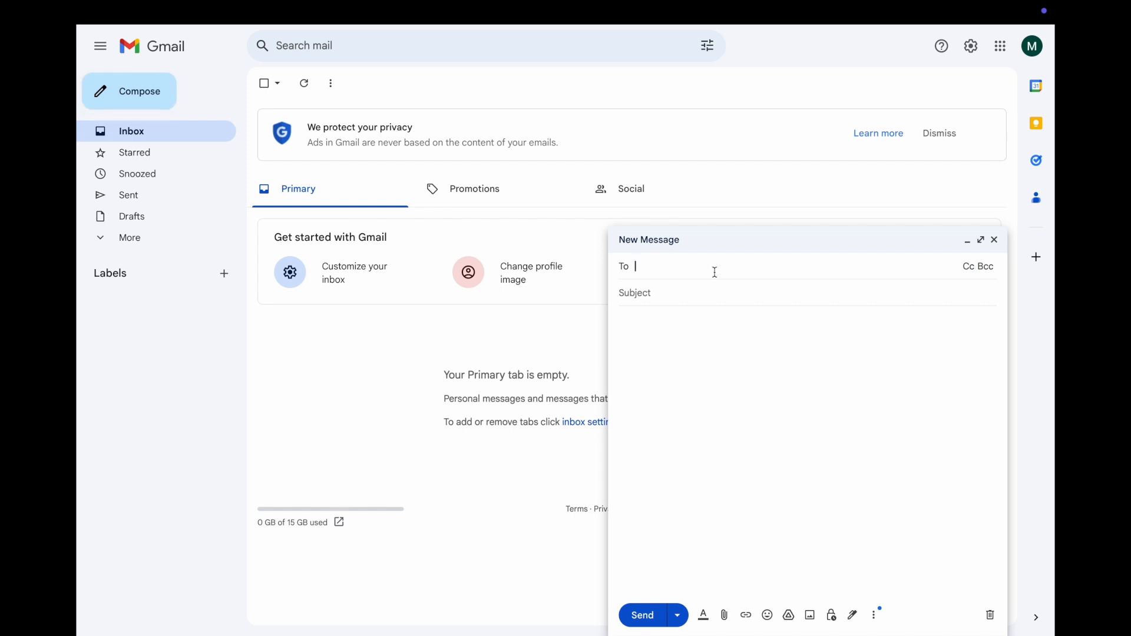
type("jane.doe@examplecom.onmxl.com")
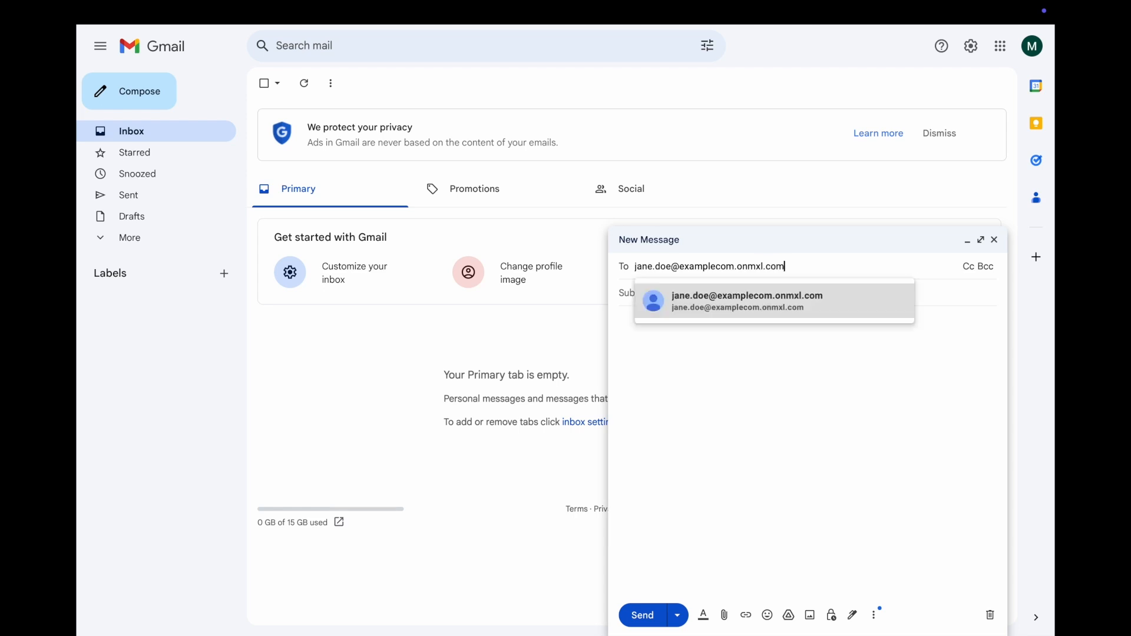
left_click(724, 295)
type("Test Email")
left_click(774, 365)
type("This is a test ema")
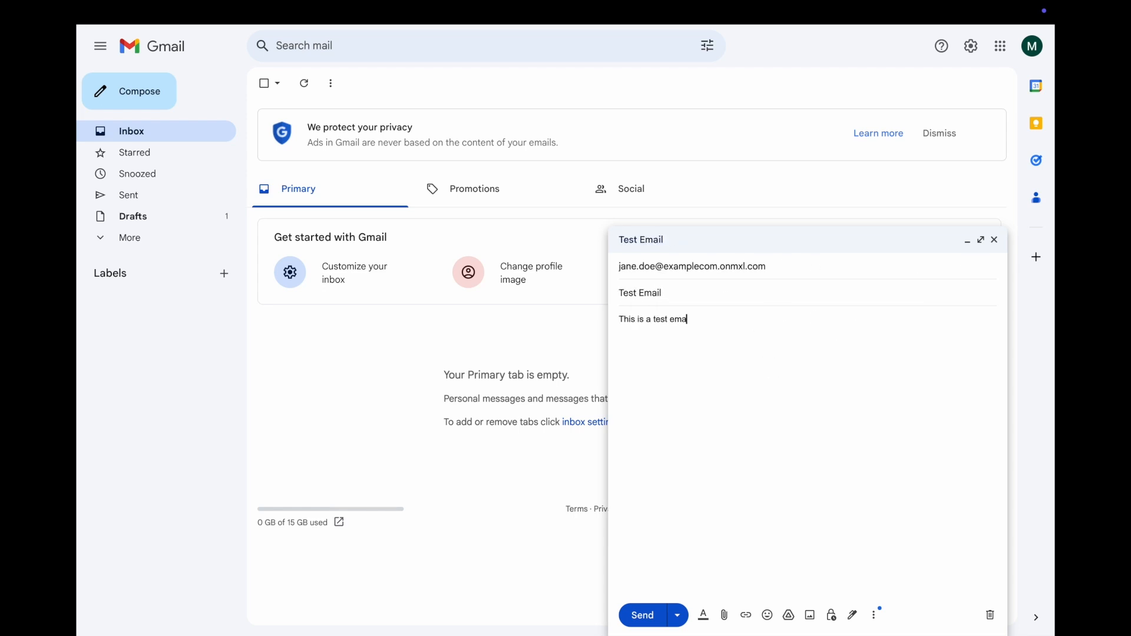
type("il")
left_click(644, 615)
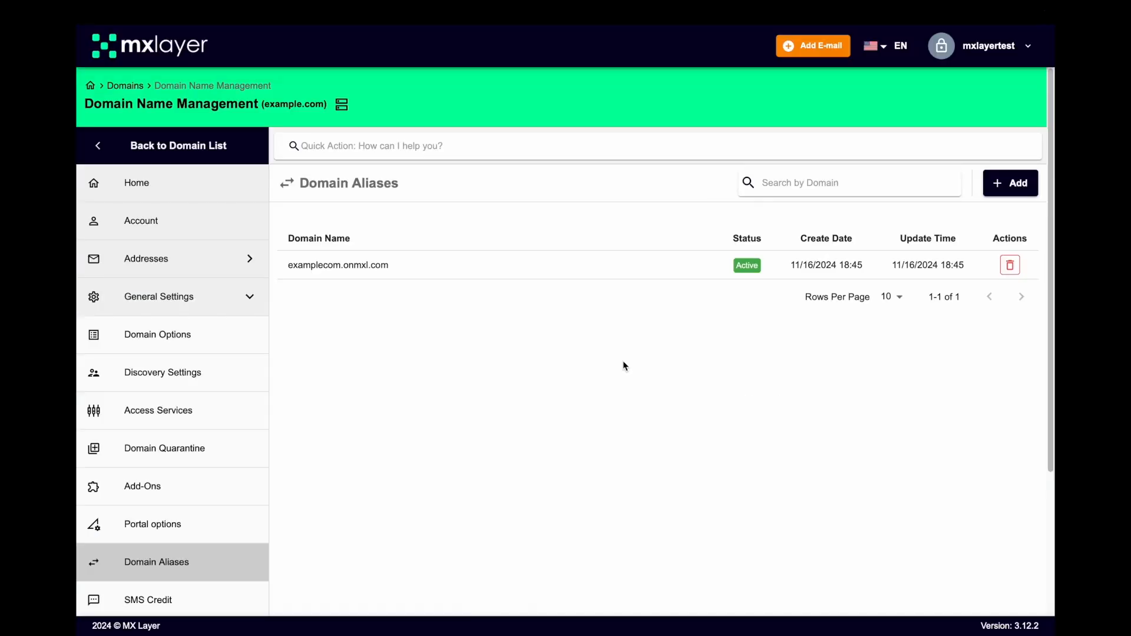
- Search the Log List for Incoming E-mails and check the Test Email entry's details
left_click(91, 86)
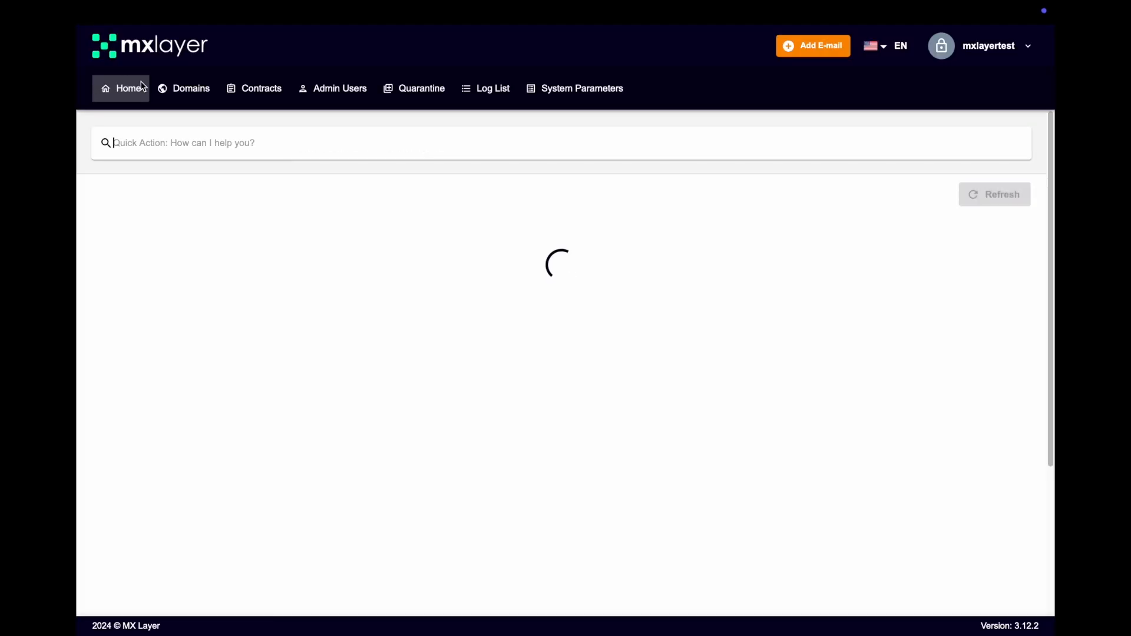
left_click(483, 94)
left_click(197, 242)
left_click(137, 221)
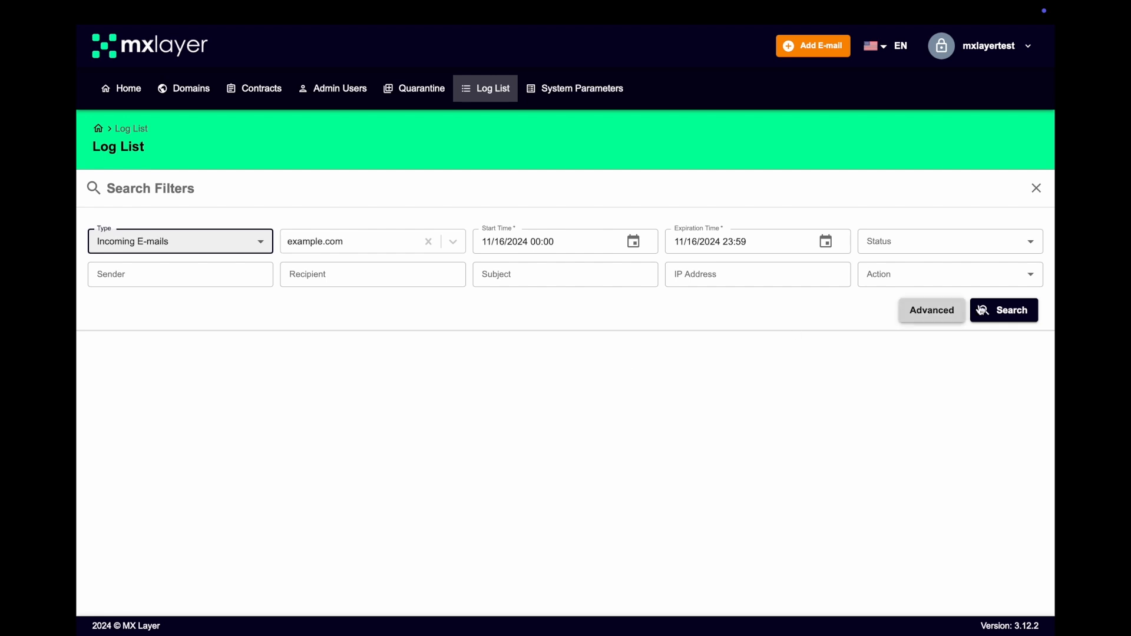
left_click(1001, 311)
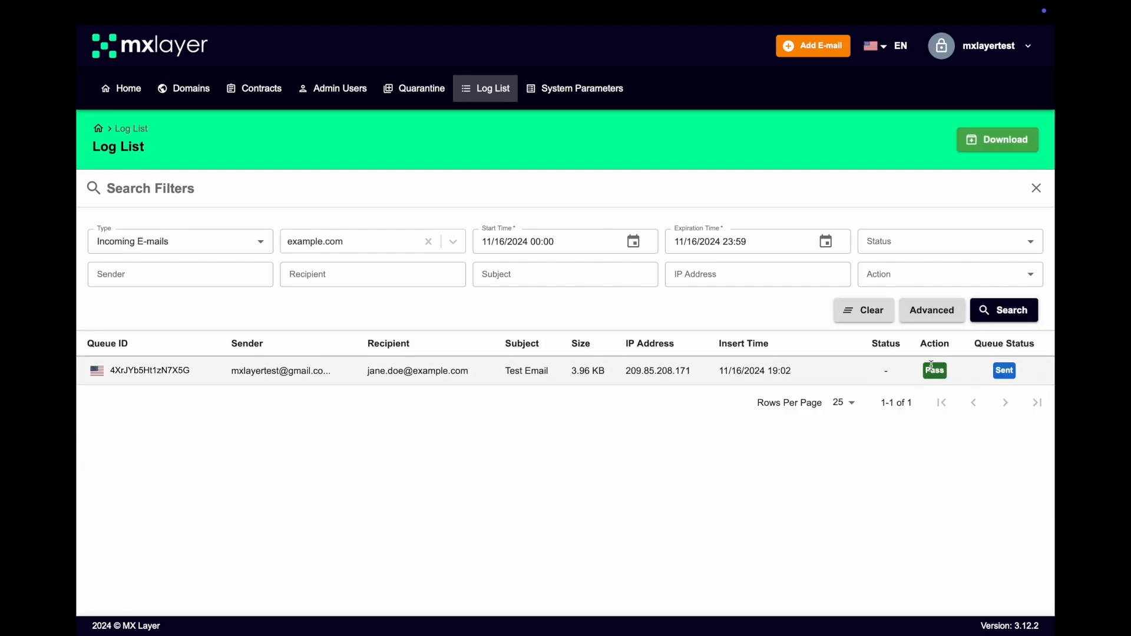
left_click(155, 373)
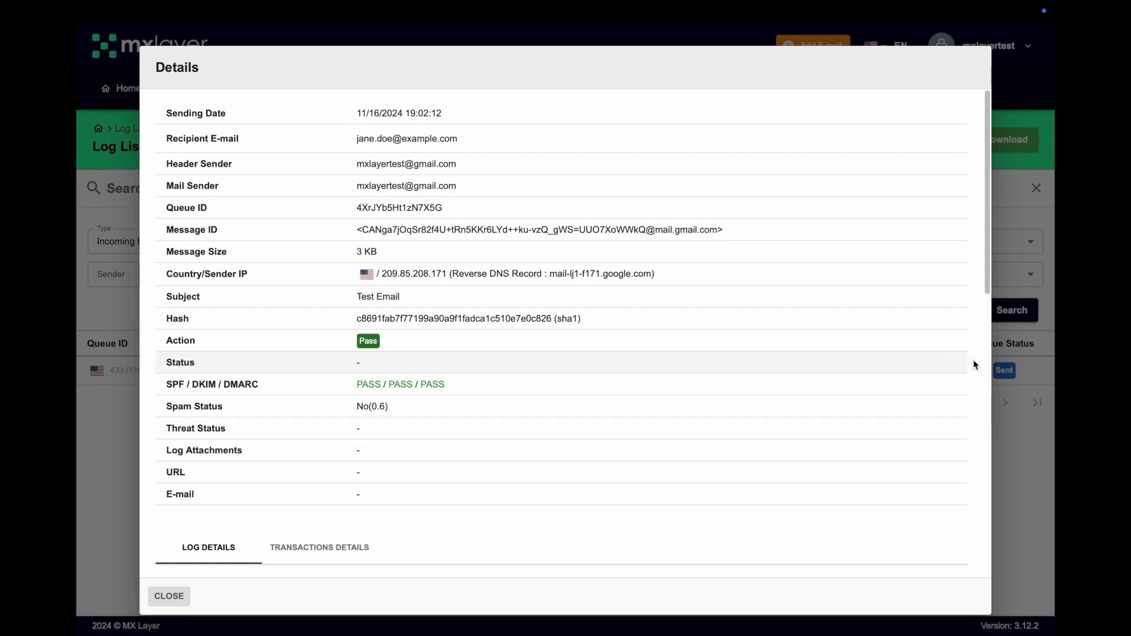
key("Escape")
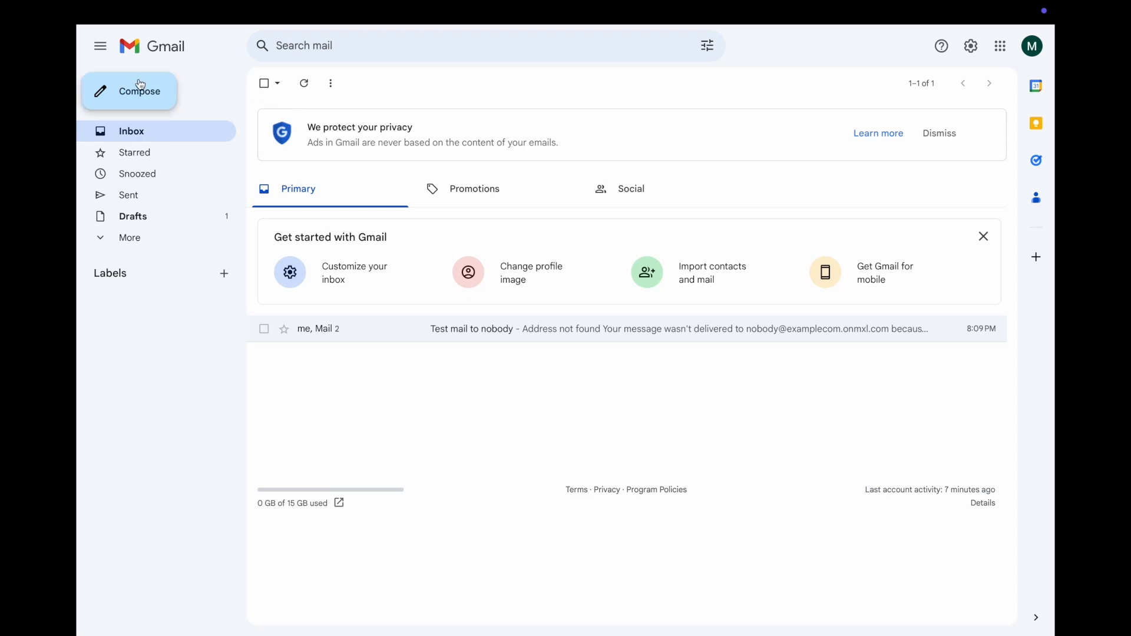
- Send 'Test mail to nobody' with body 'Test' to a nonexistent mailbox on examplecom.onmxl.com
left_click(142, 85)
type("nobody@examplecom.on")
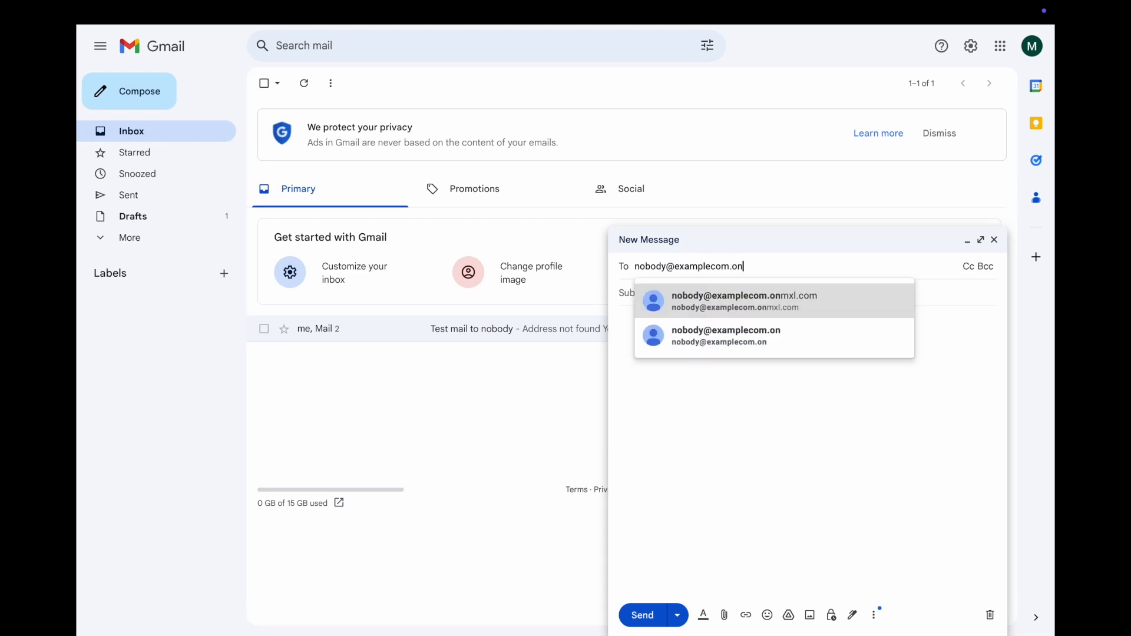
type("mxl.com")
key("Return")
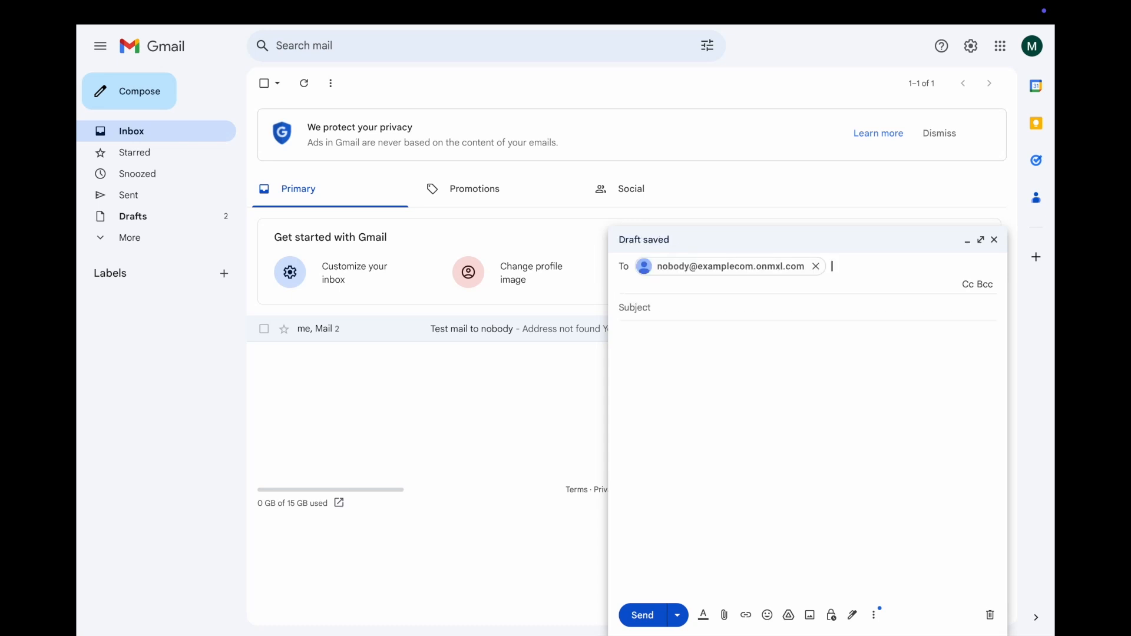
left_click(671, 304)
type("Test mail to nobody")
left_click(674, 361)
type("Test")
left_click(648, 615)
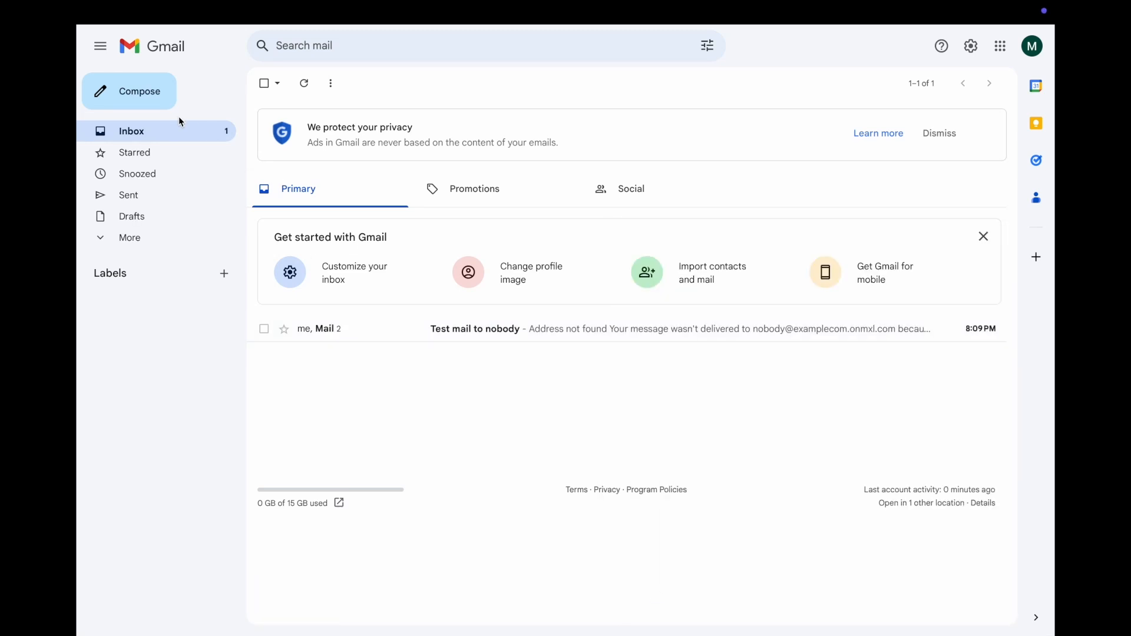
- Read the Address not found bounce in the sent 'Test mail to nobody' conversation
left_click(145, 194)
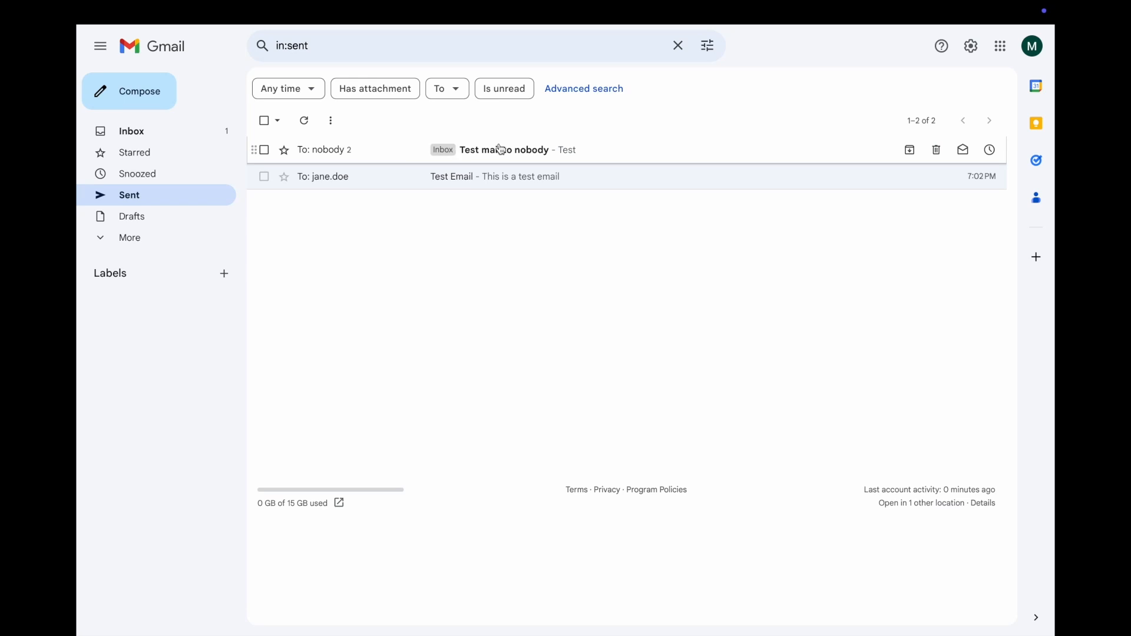
left_click(518, 150)
scroll(553, 371, "down", 3)
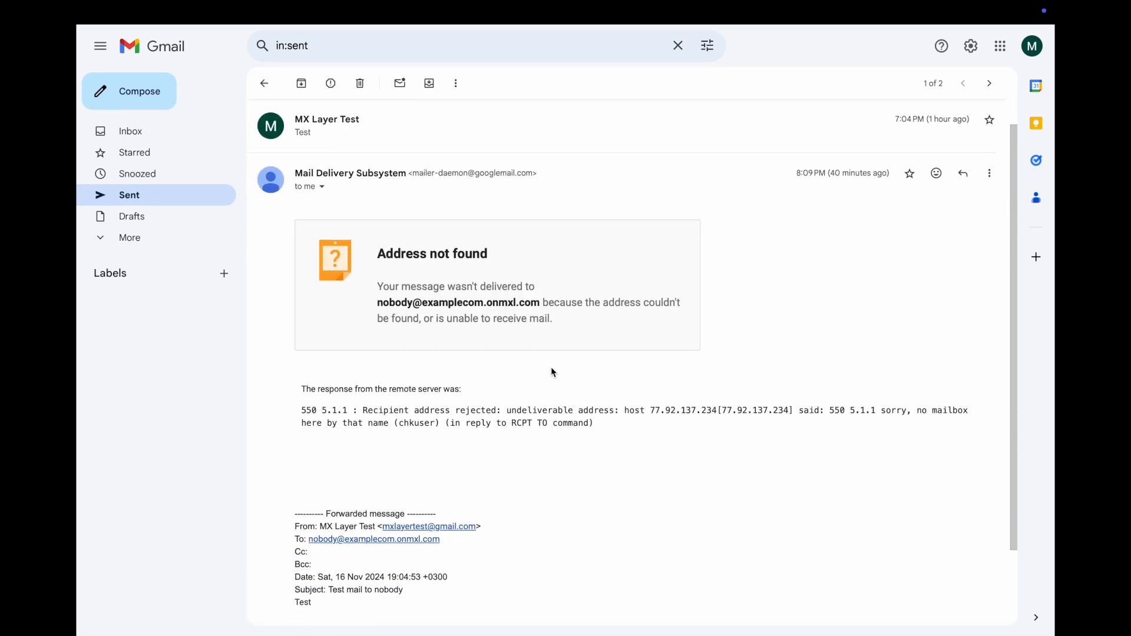
scroll(552, 371, "up", 3)
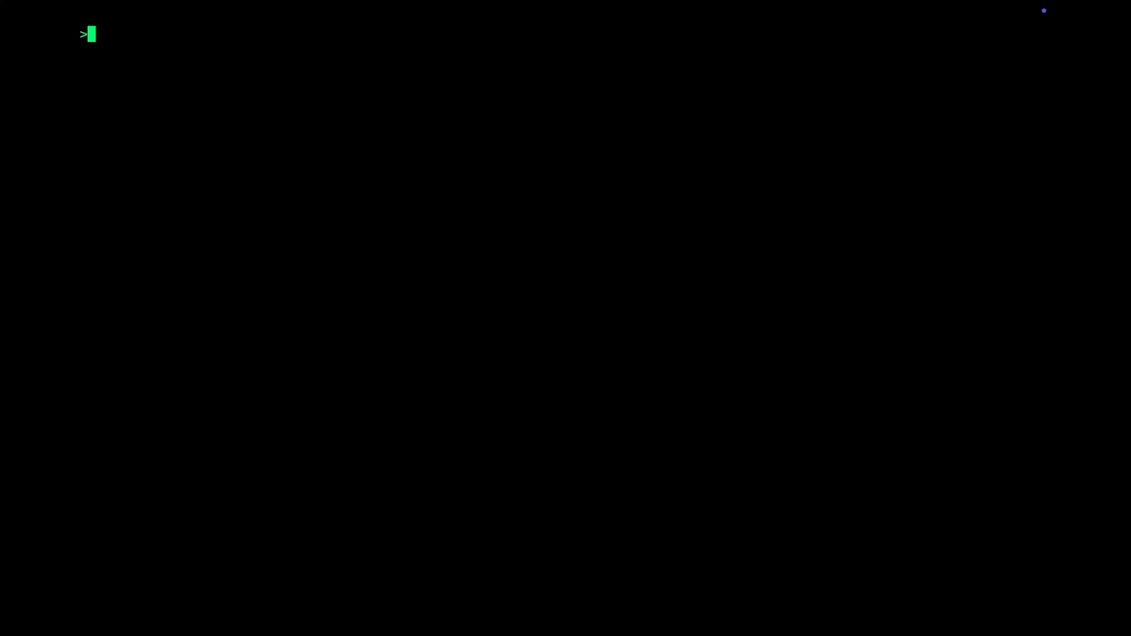
- Open test.eml in vi and enter the header 'Subject: Test email via curl'
type("vi test.eml")
key("Return")
type("iSubject")
key("BackSpace")
key("BackSpace")
key("BackSpace")
key("BackSpace")
type("ject:")
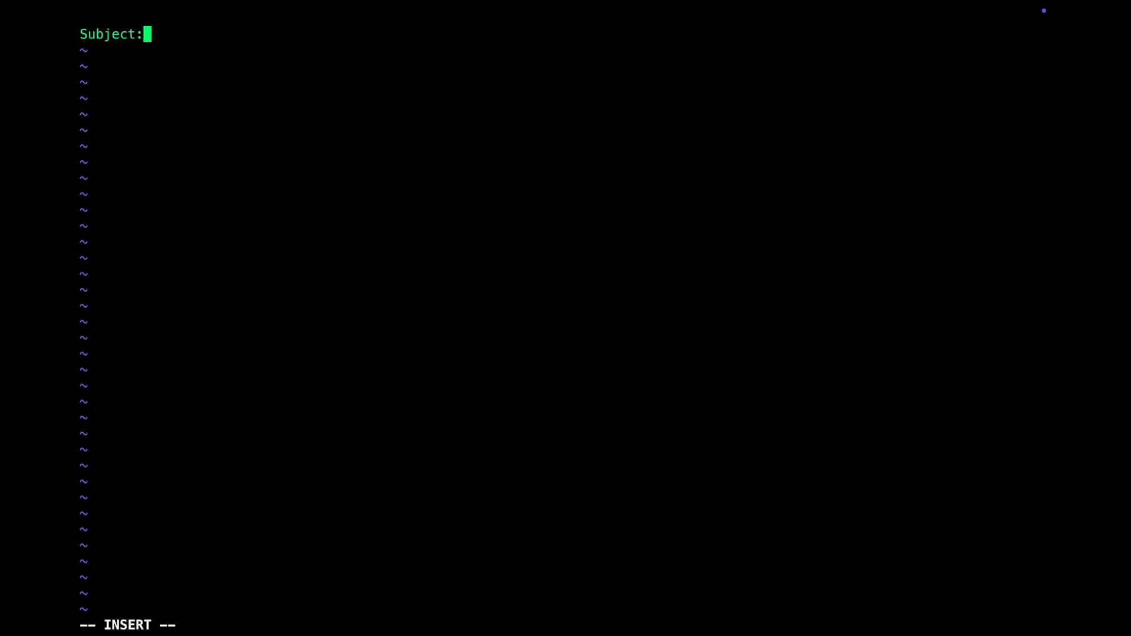
type(" Test email via curl")
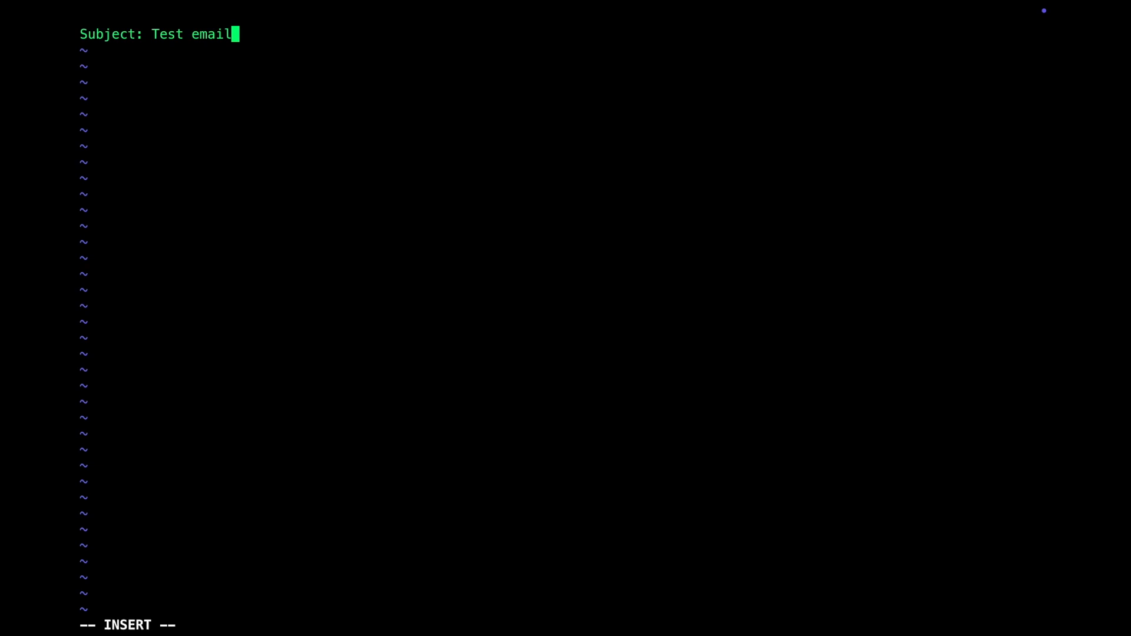
- Add the From and To headers and body 'This is a test mail', then save test.eml
key("Return")
type("From:")
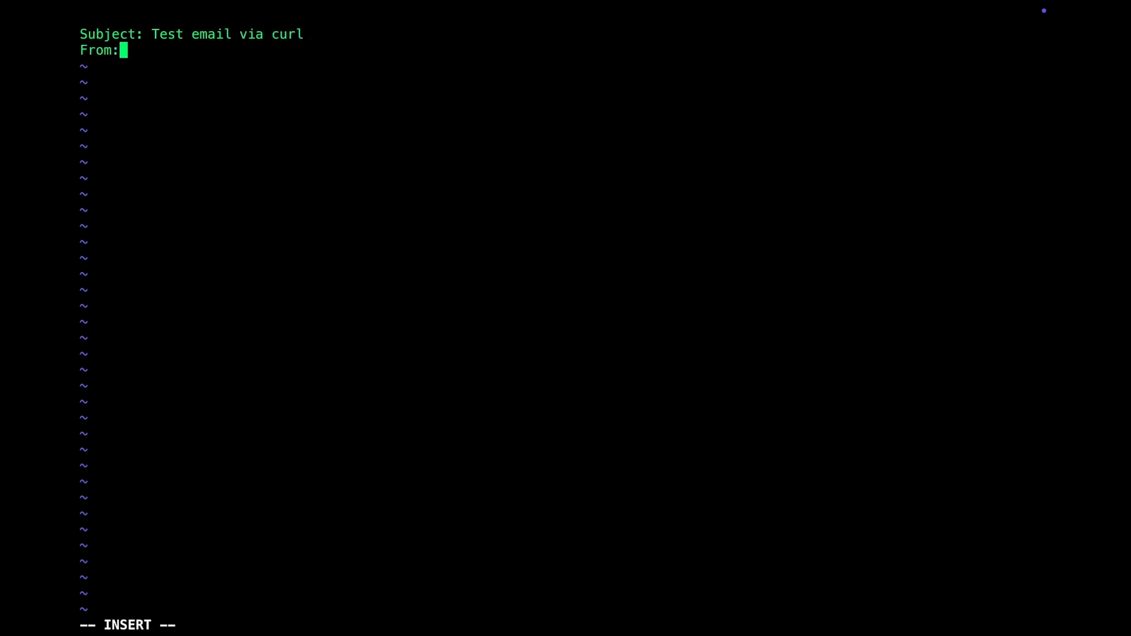
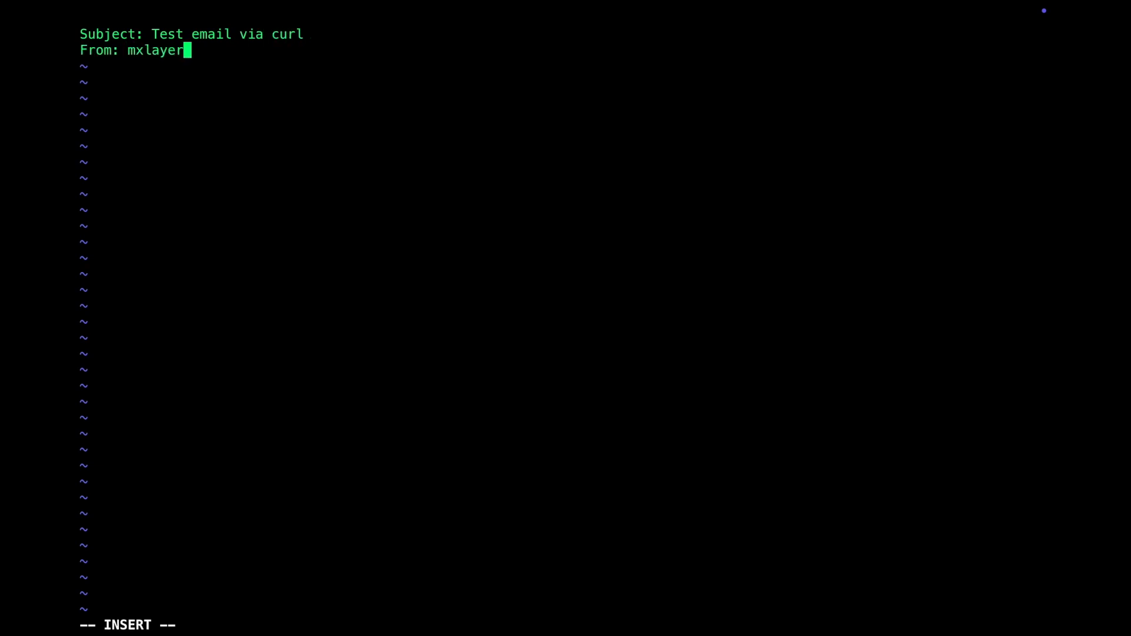
key("Return")
type("T")
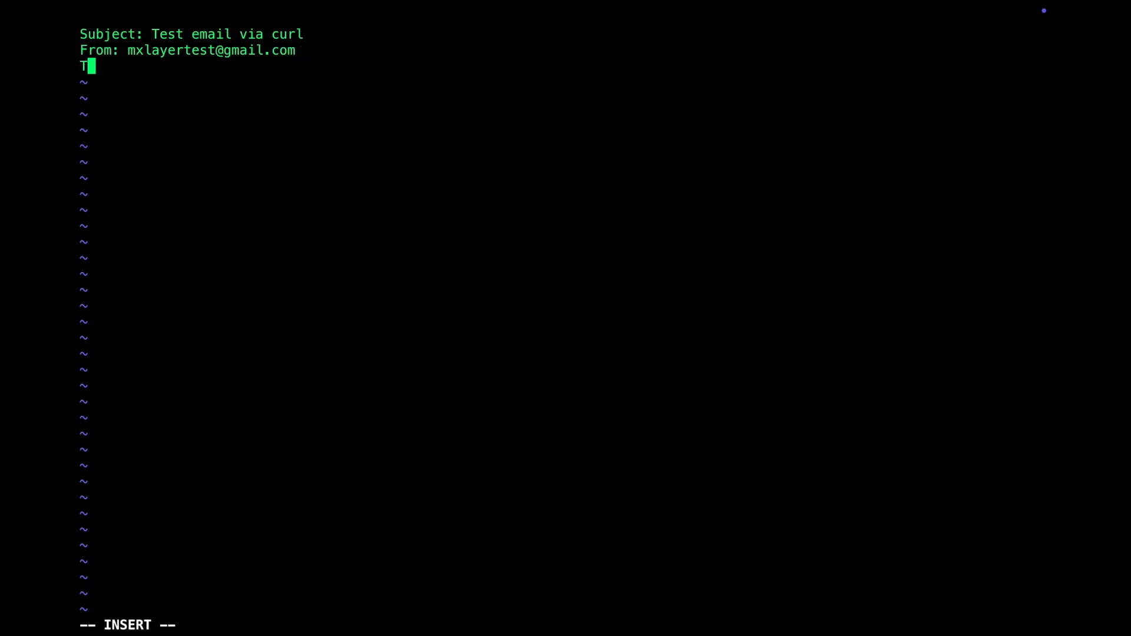
type("o: richard.")
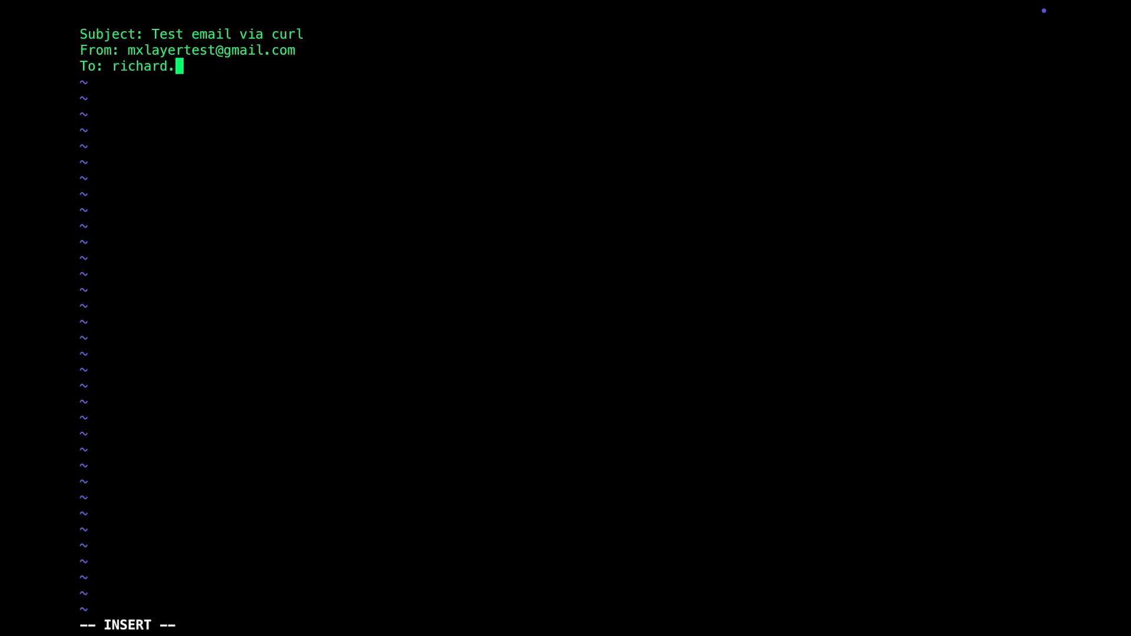
type("smith@example.com")
key("Return")
key("Return")
type("This is a test ")
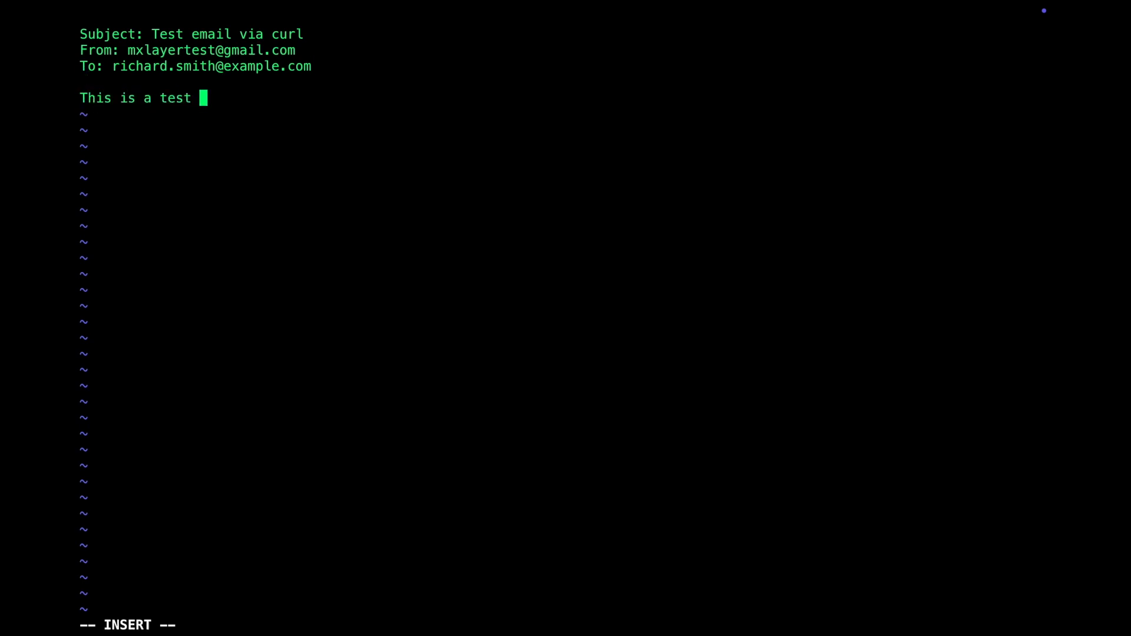
type("mail")
key("Escape")
type(":wq")
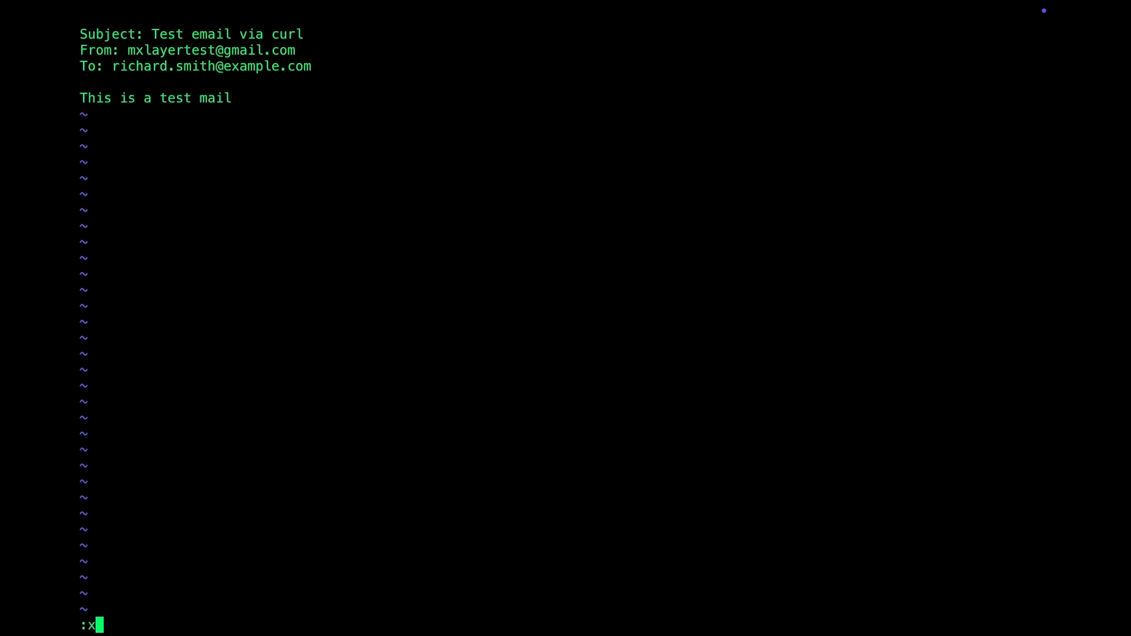
key("Return")
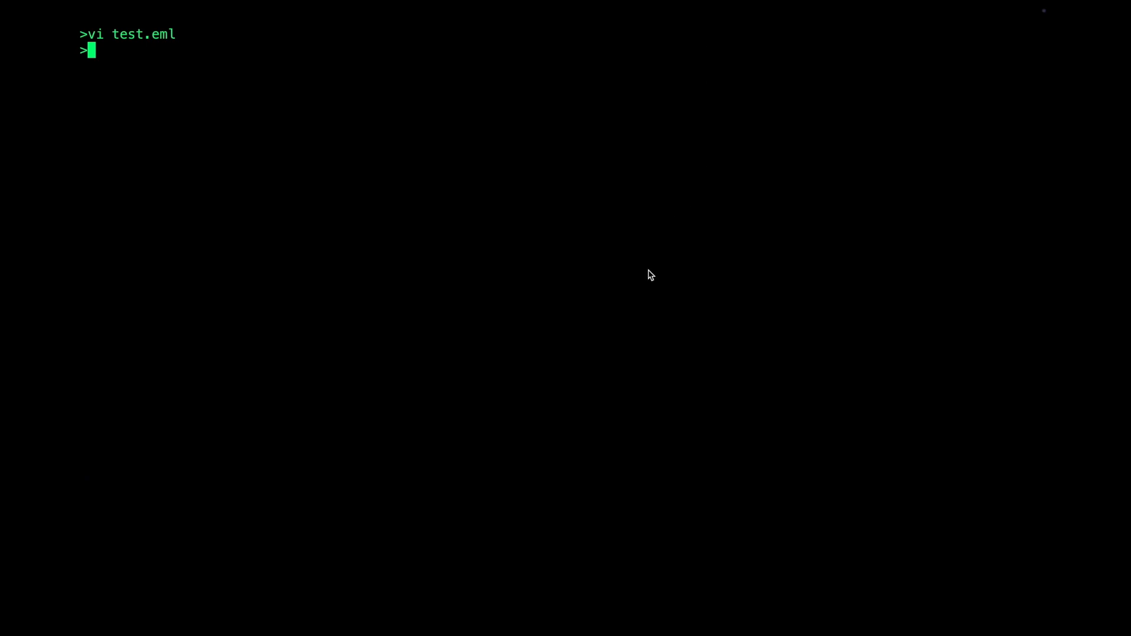
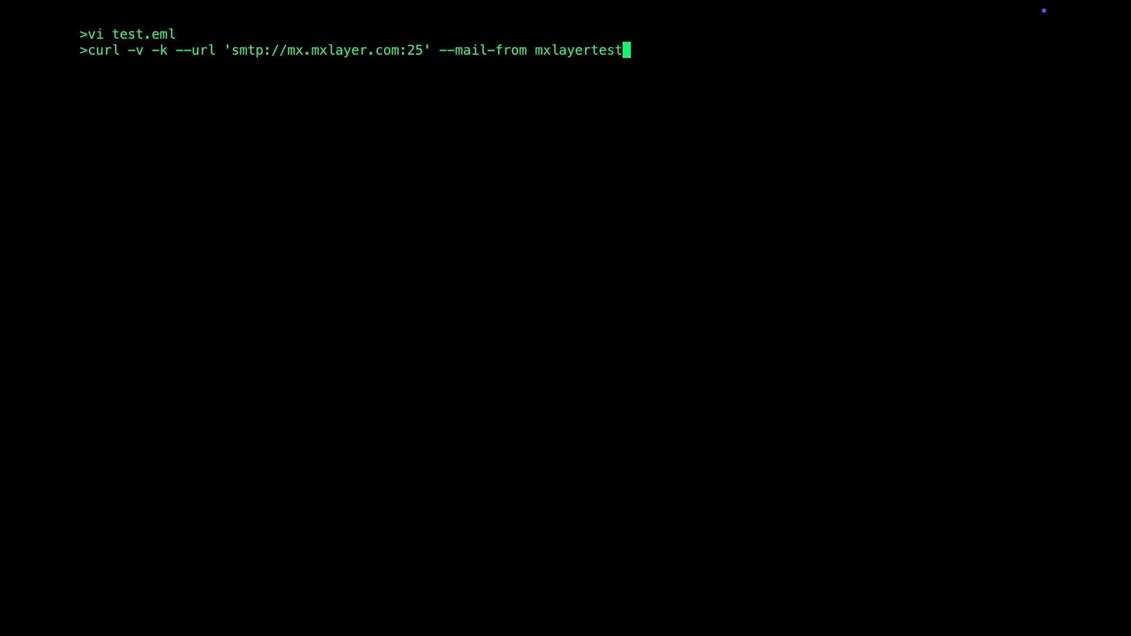
- Finish the curl command with the sender, recipient, --ssl-reqd and --upload-file test.eml, then run it
type(" \\")
key("Return")
type("--mail-rcpt ")
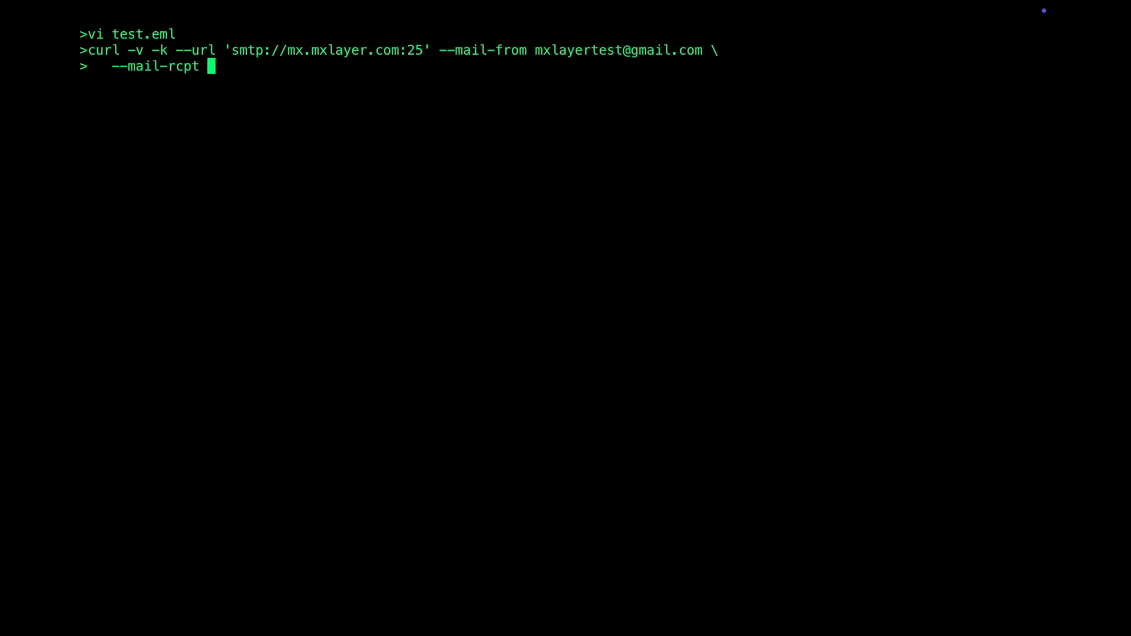
type("richard.smith@example.com --ssl-reqd --upload-file test.eml")
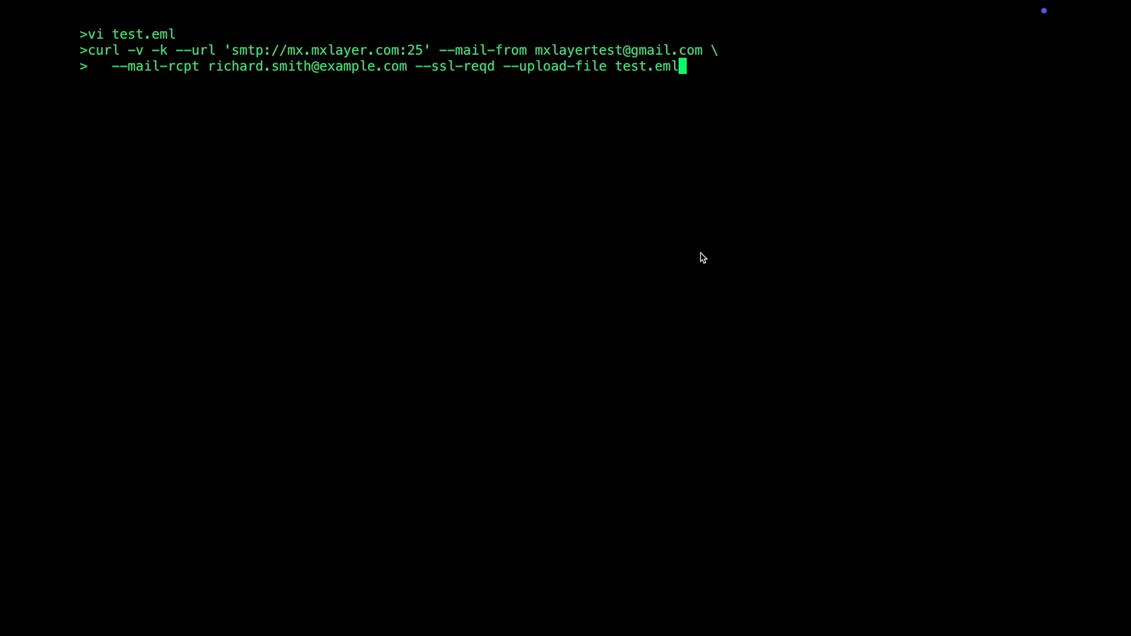
key("Return")
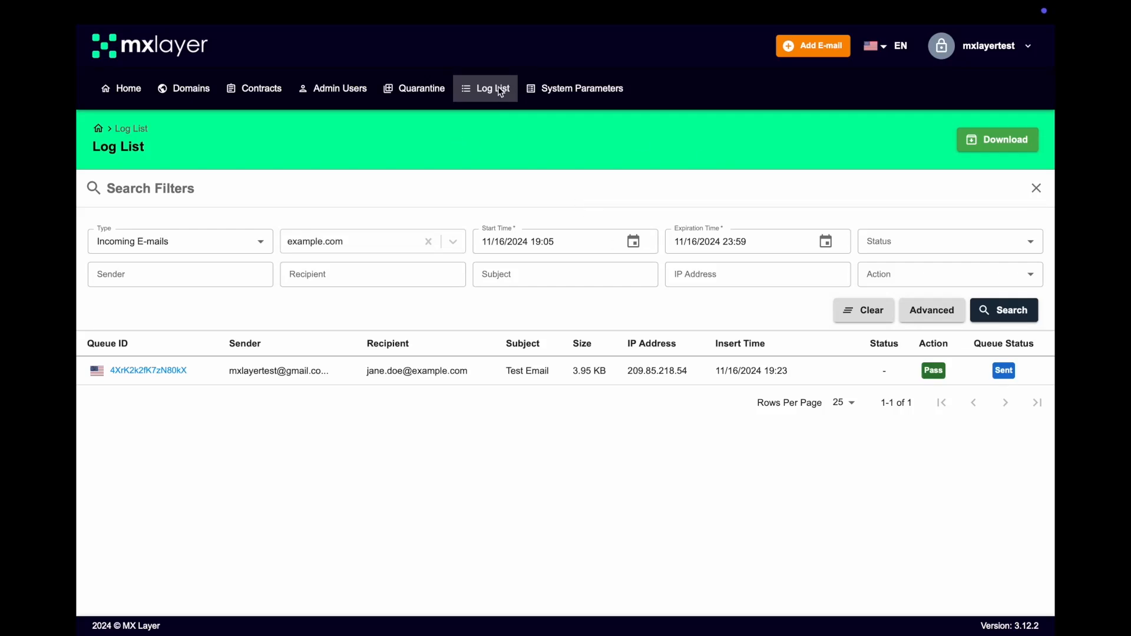
- Refresh the Log List and check the 'Test email via curl' entry: Antispam, quarantined, on Hold
left_click(1002, 312)
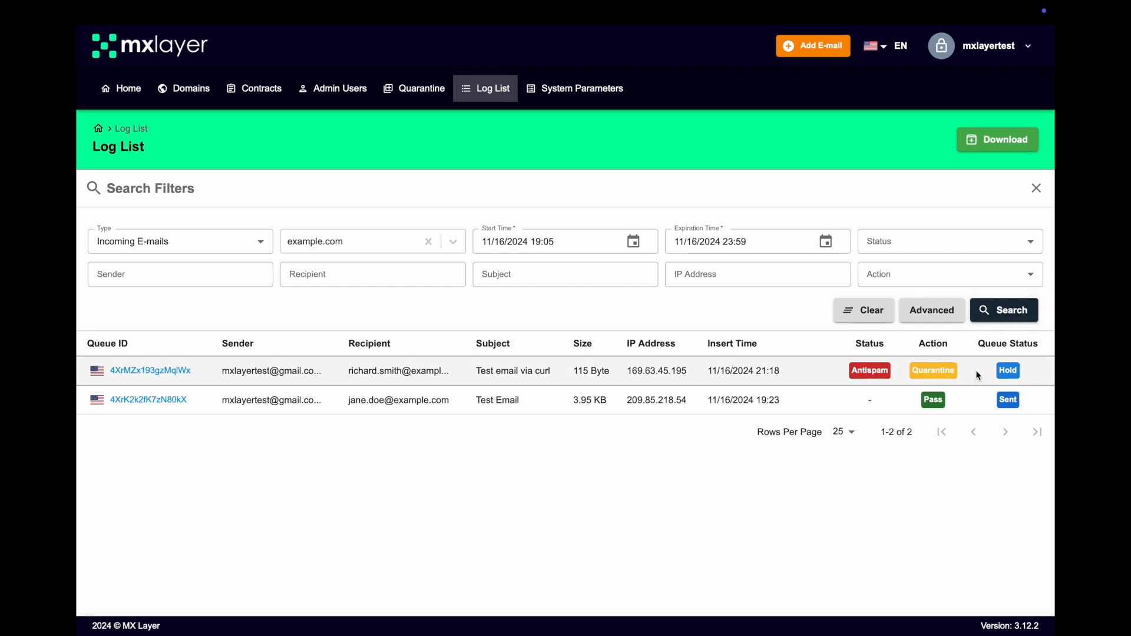
left_click(157, 370)
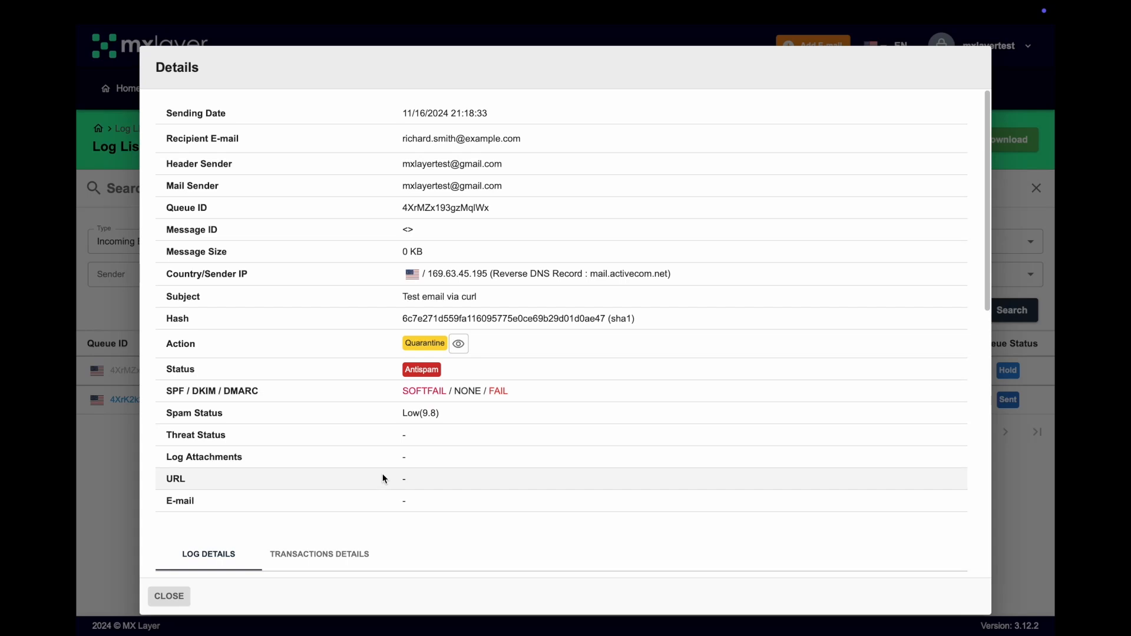
left_click(169, 597)
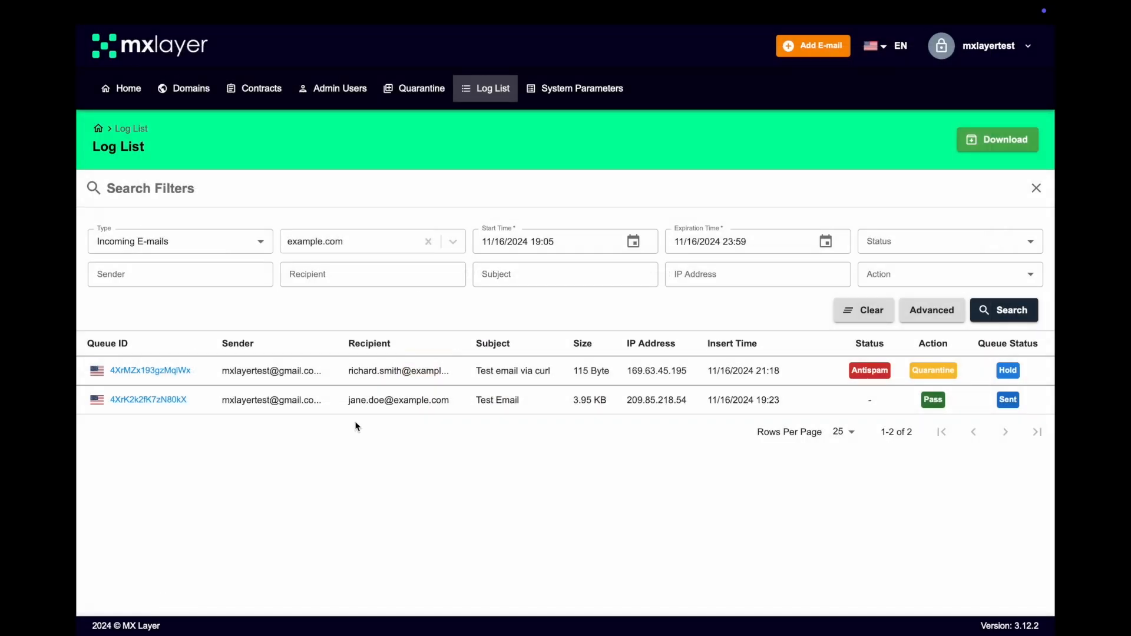
- Search example.com's quarantined mail and preview the 'Test email via curl' message
left_click(422, 90)
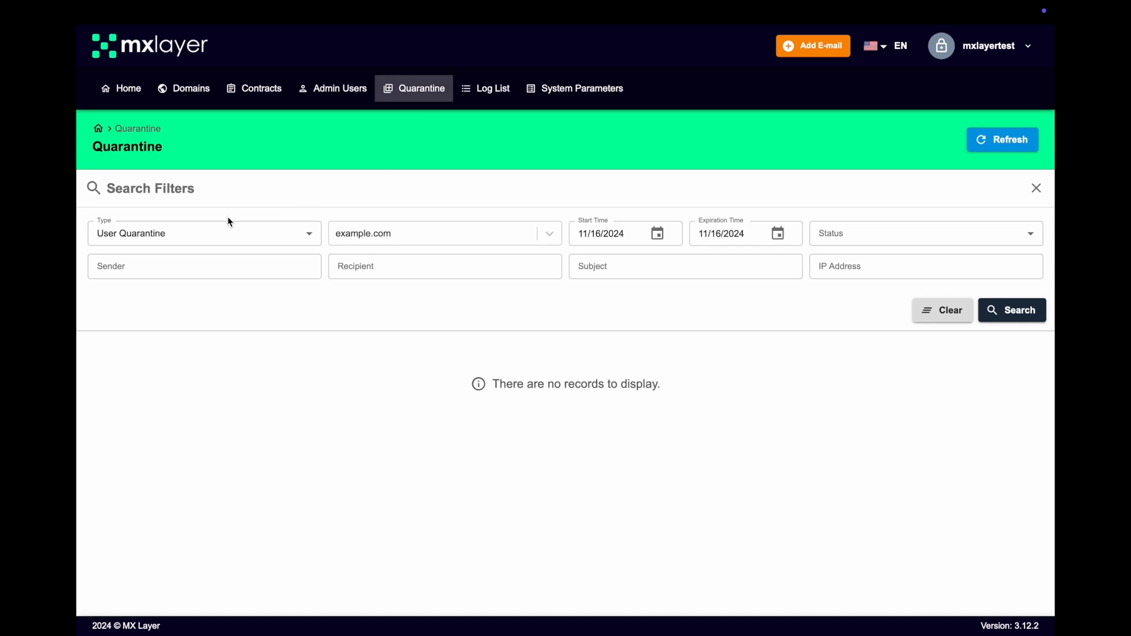
left_click(1022, 315)
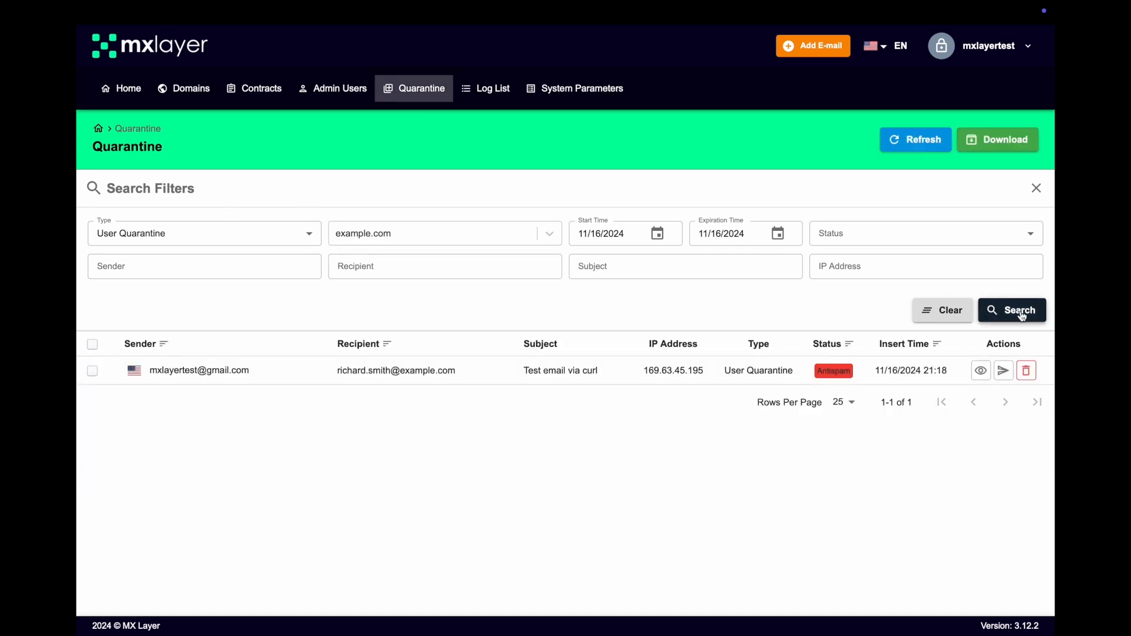
left_click(981, 371)
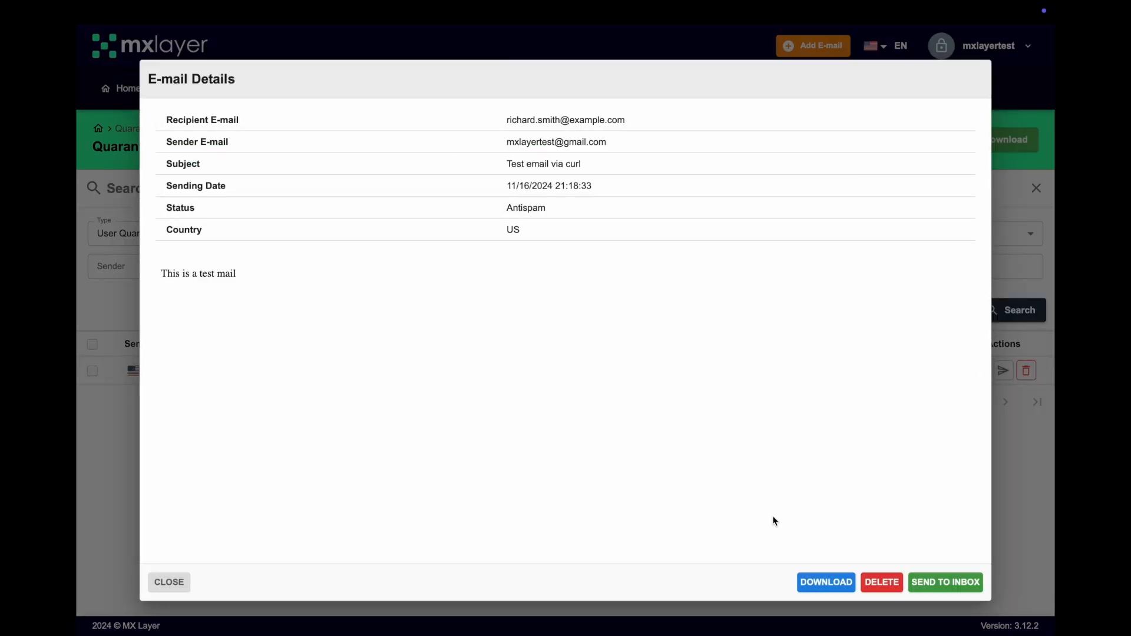
left_click(169, 582)
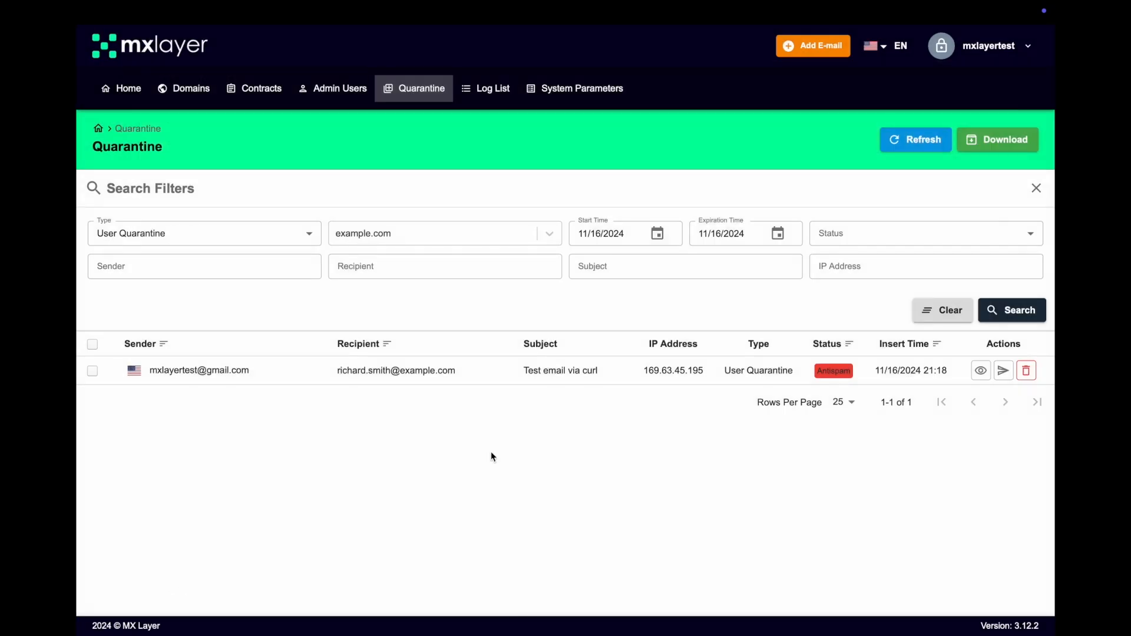
- Release the test email to the inbox and verify the Log List status reads Sent
left_click(1004, 372)
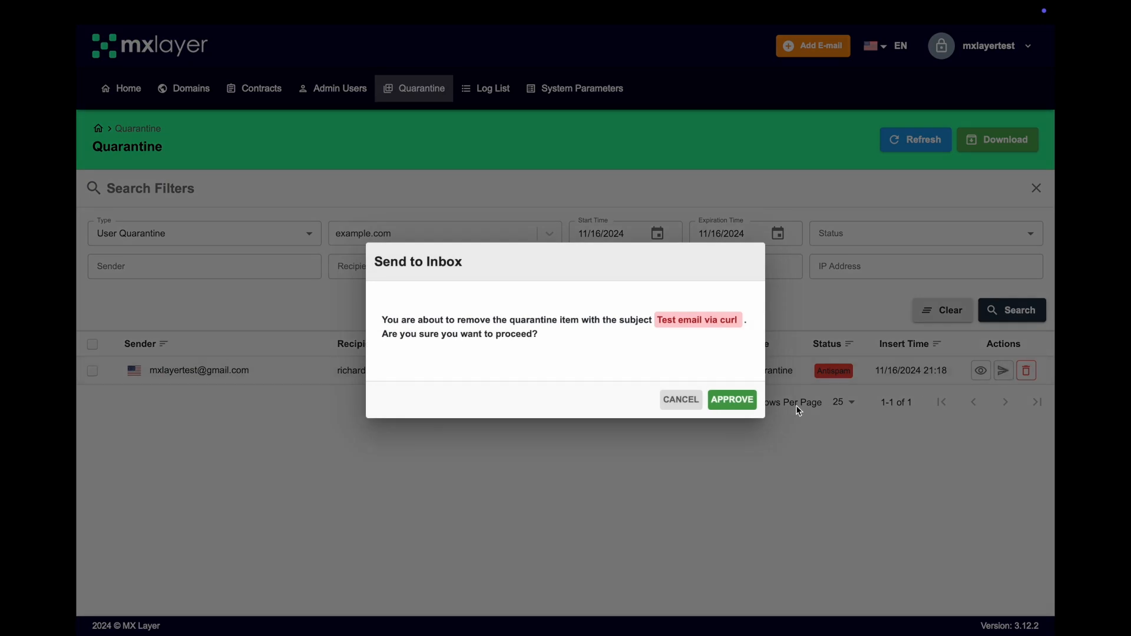
left_click(740, 399)
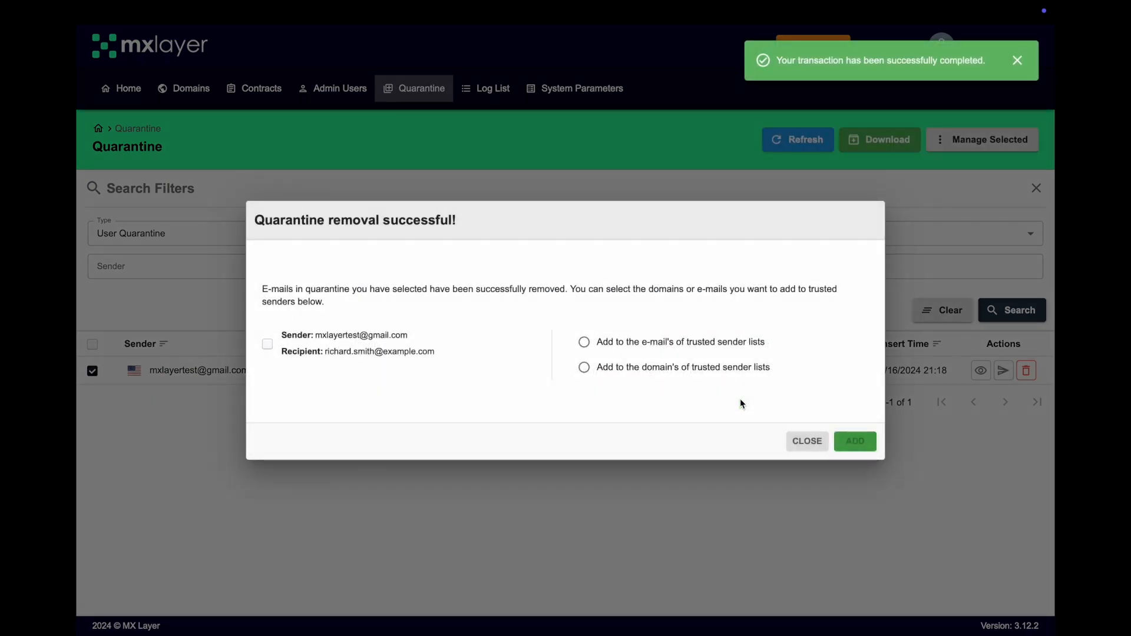
left_click(798, 442)
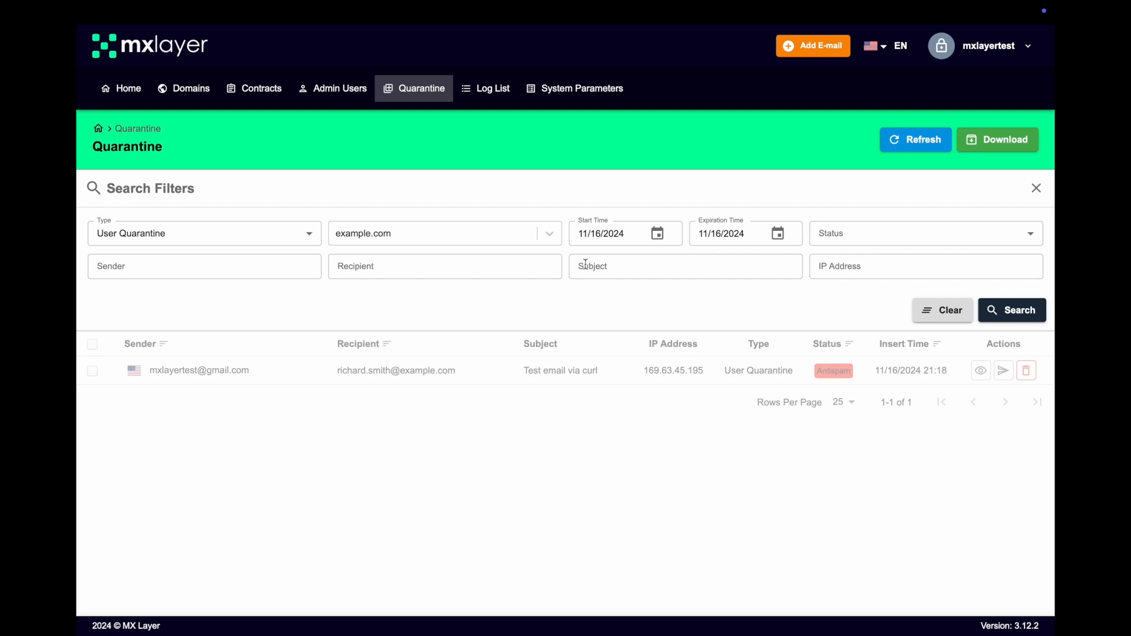
left_click(490, 90)
left_click(1006, 312)
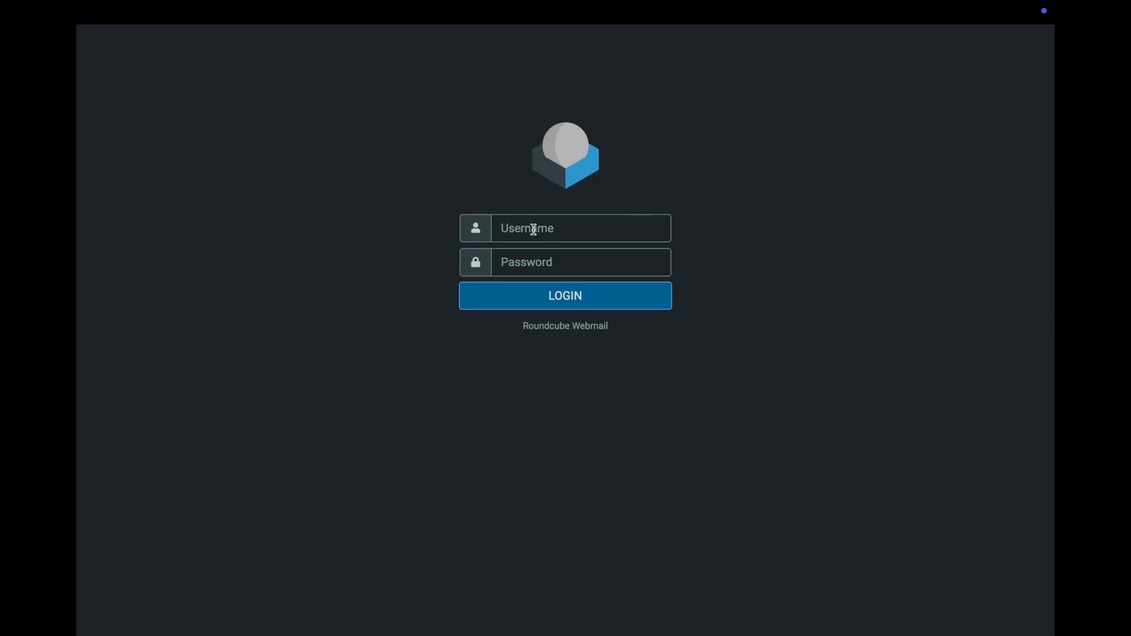
- Log in to Roundcube with the recipient's e-mail address and password, then open 'Test email via curl'
left_click(498, 227)
type("richar")
type("d.smith@example")
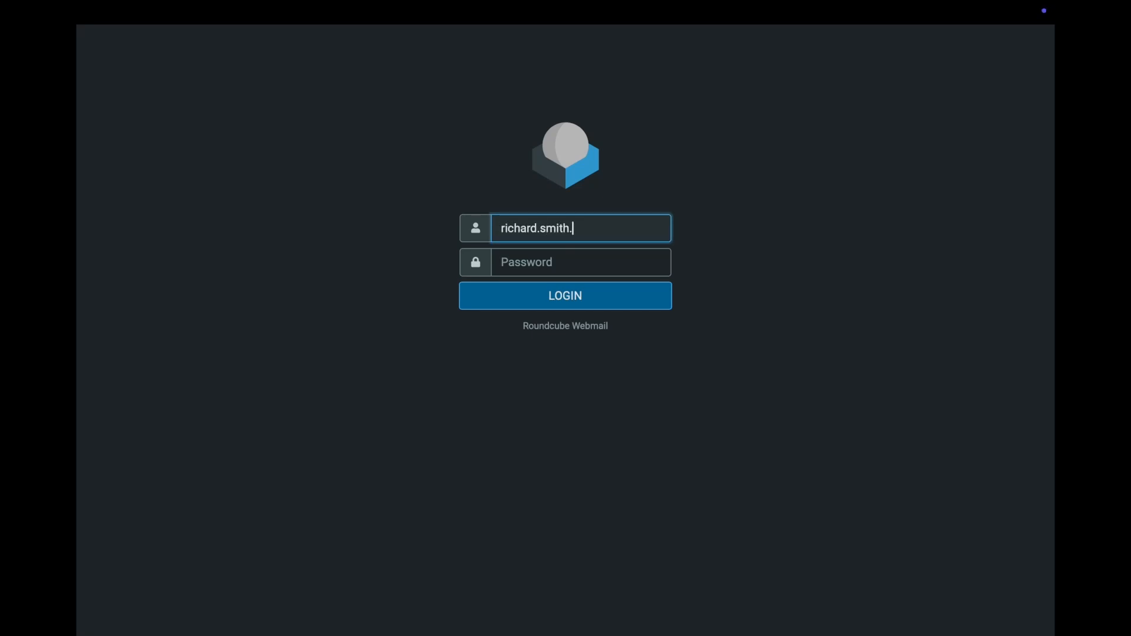
type(".com")
key("Tab")
type("*****")
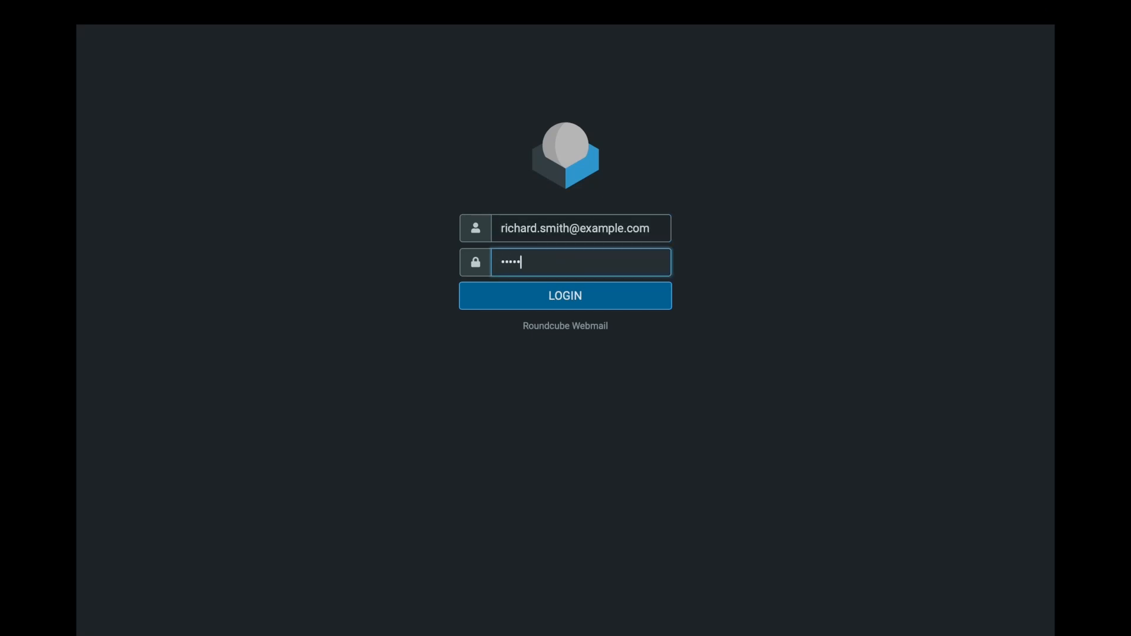
type("****")
left_click(553, 306)
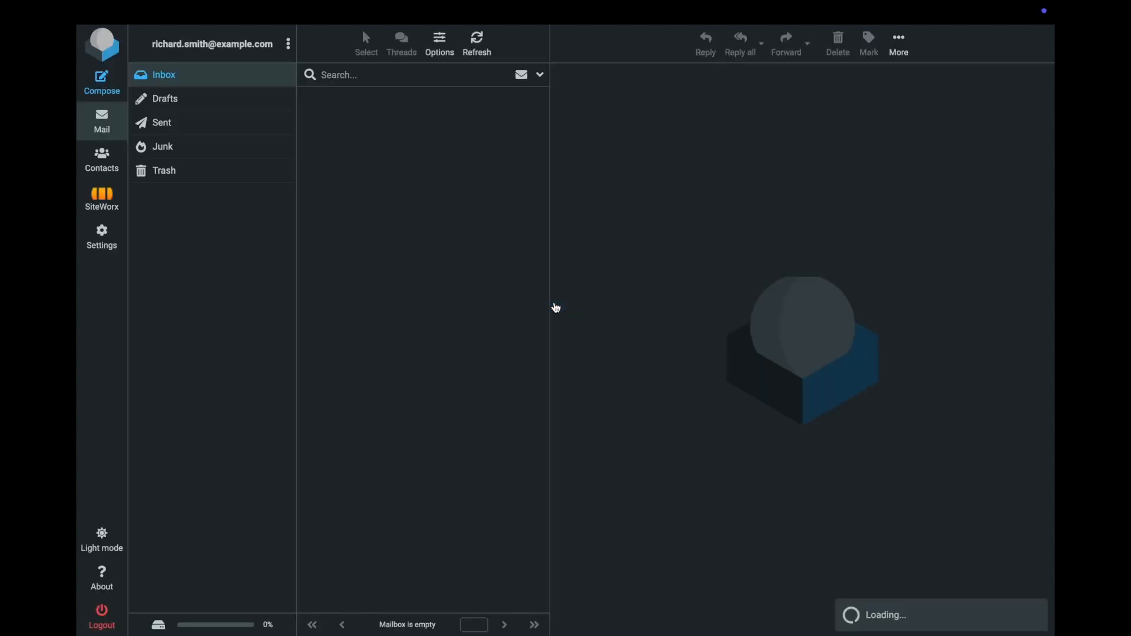
left_click(437, 117)
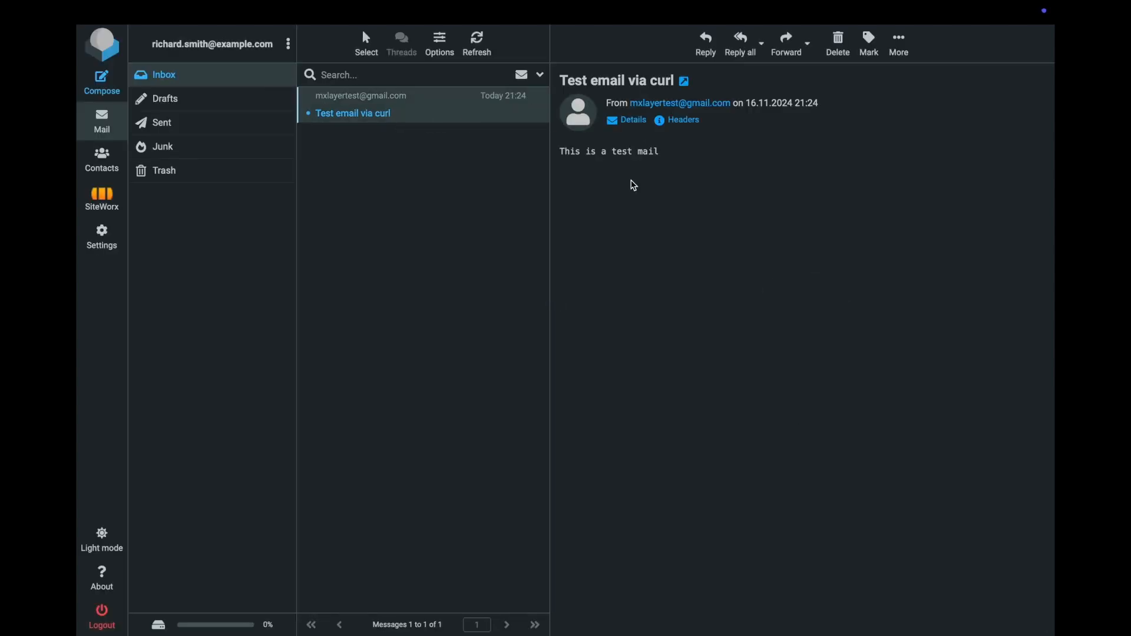